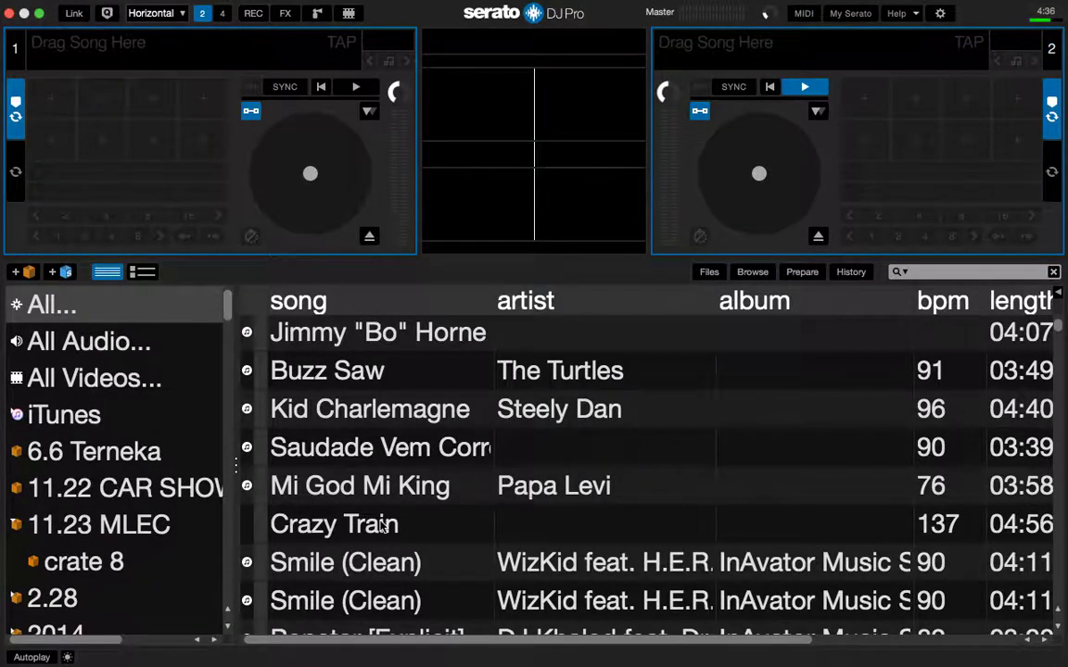
Expand the 2K20 crate in the library and look through its genre subcrates.
scroll(381, 525, down, 2)
scroll(381, 525, up, 2)
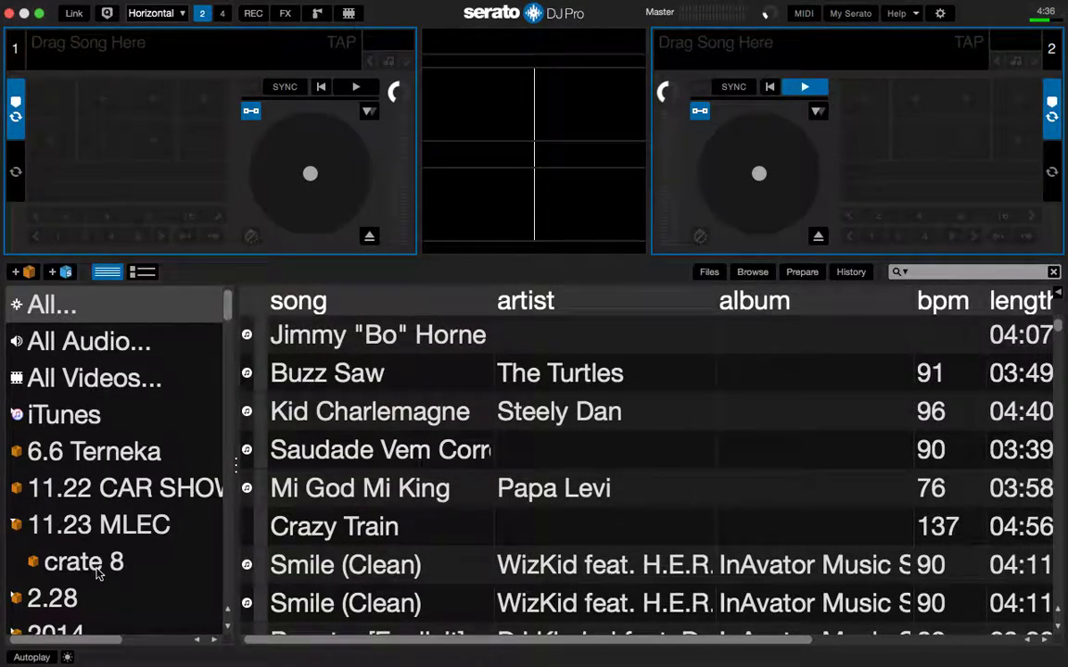
scroll(60, 601, down, 2)
scroll(60, 600, down, 4)
scroll(60, 600, up, 5)
scroll(60, 601, down, 7)
scroll(60, 600, down, 5)
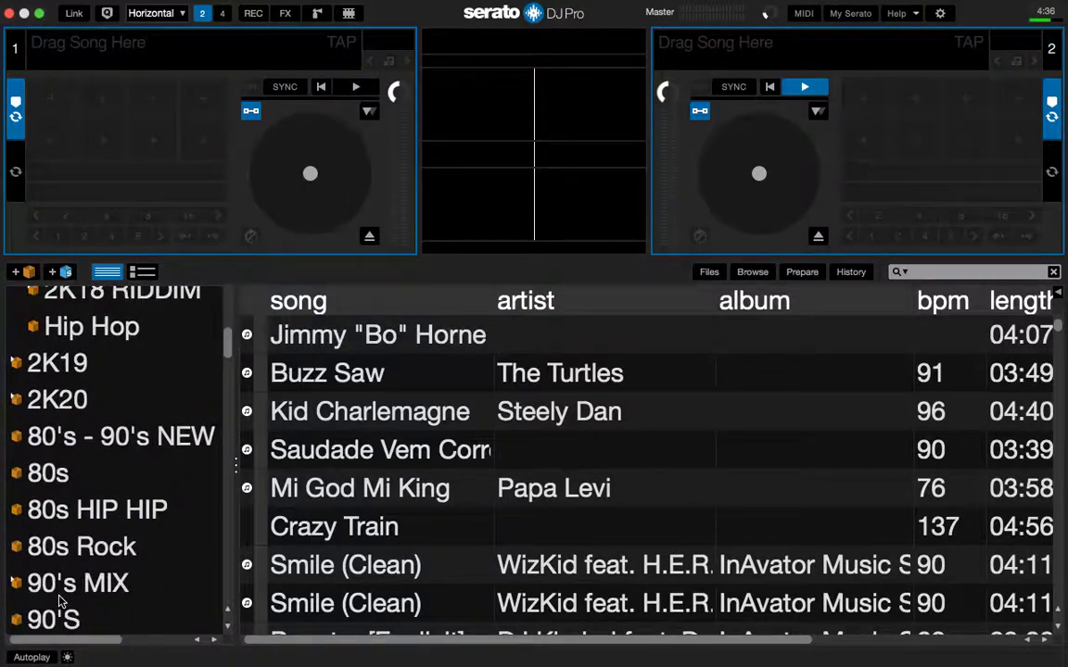
scroll(61, 601, up, 5)
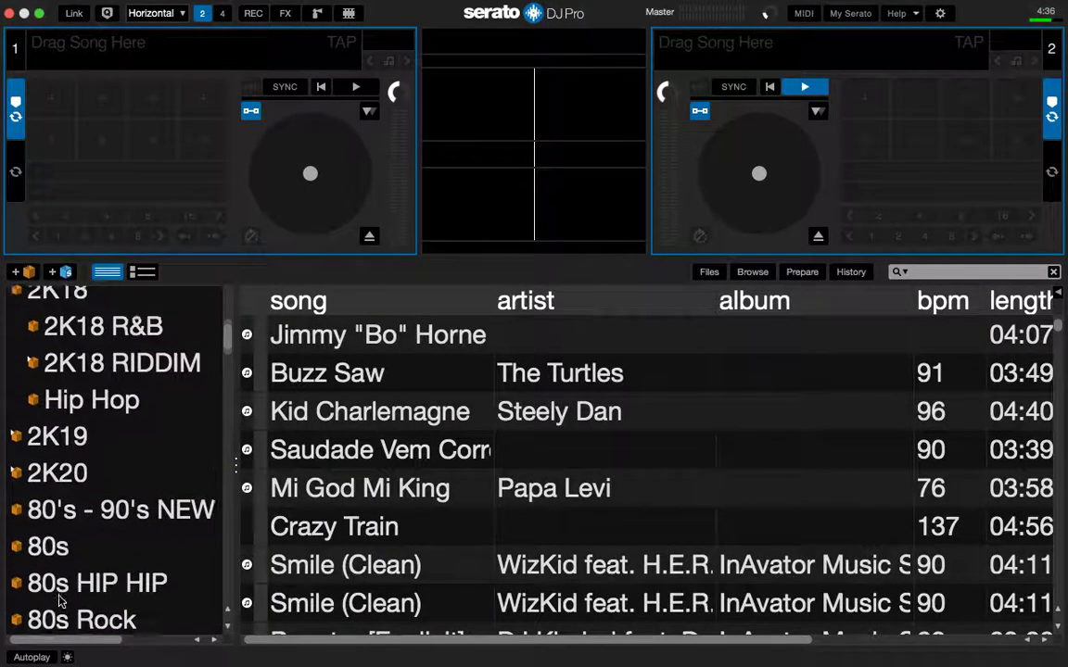
scroll(61, 601, up, 3)
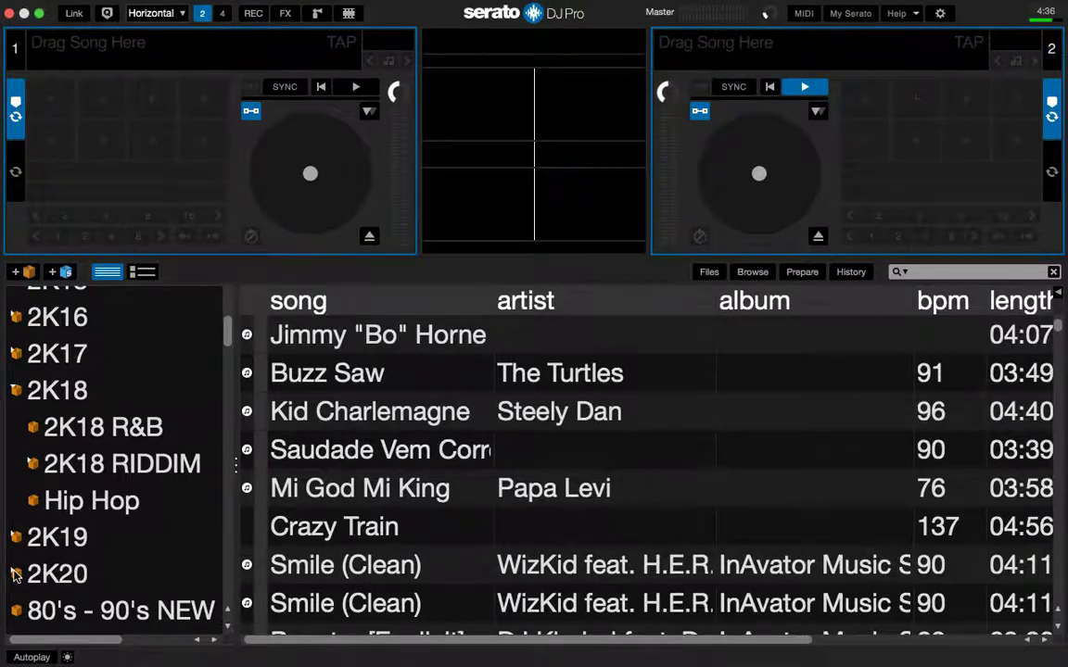
click(15, 575)
scroll(136, 567, down, 5)
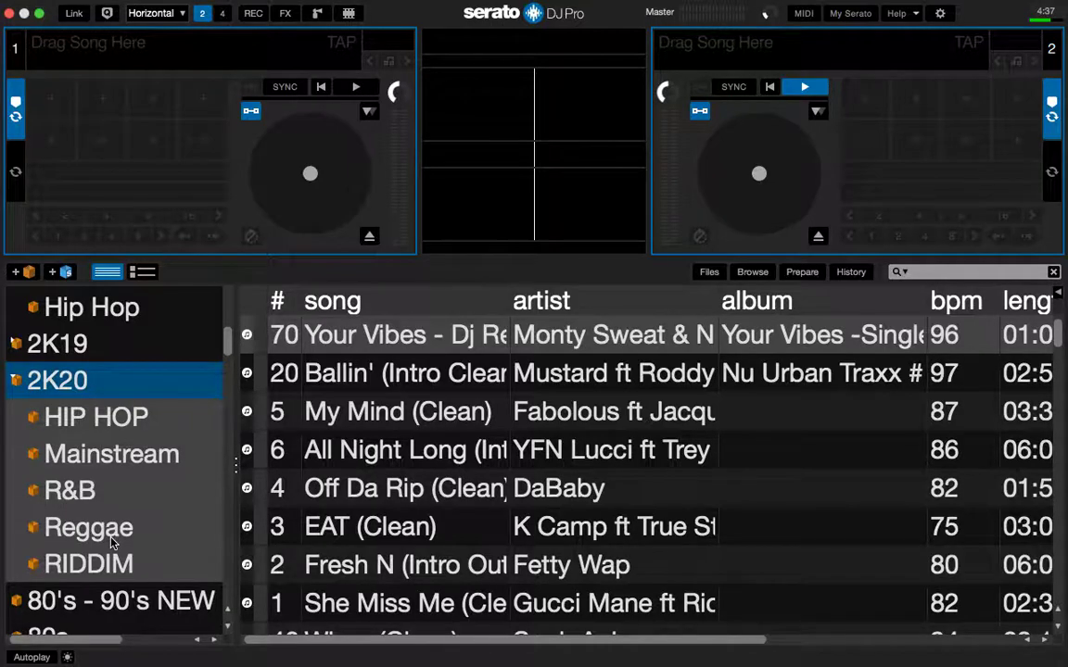
scroll(83, 408, down, 1)
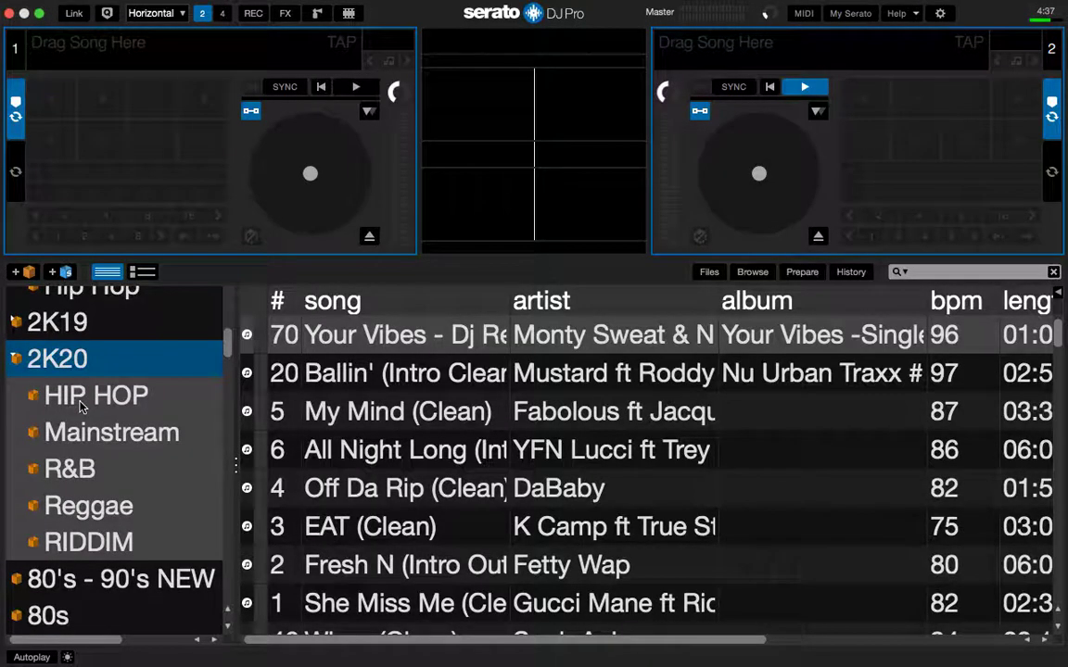
Browse down the crate list, expand the SOCA crate and look through its subcrates.
scroll(91, 565, down, 5)
scroll(93, 573, up, 4)
scroll(93, 573, up, 6)
scroll(93, 573, down, 20)
scroll(93, 573, down, 19)
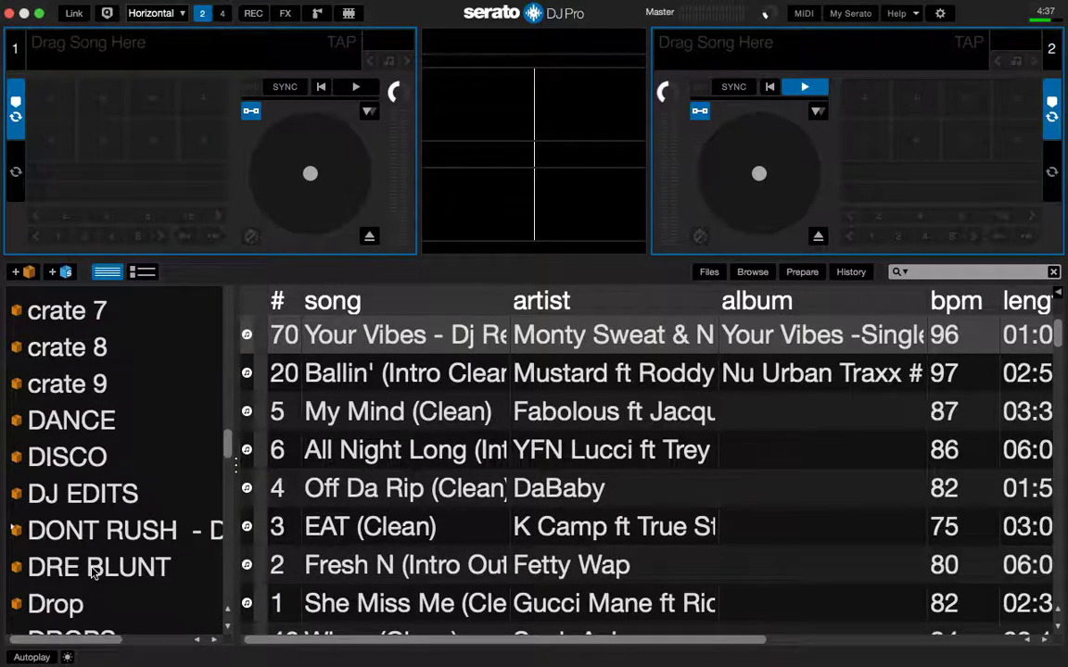
scroll(111, 572, down, 6)
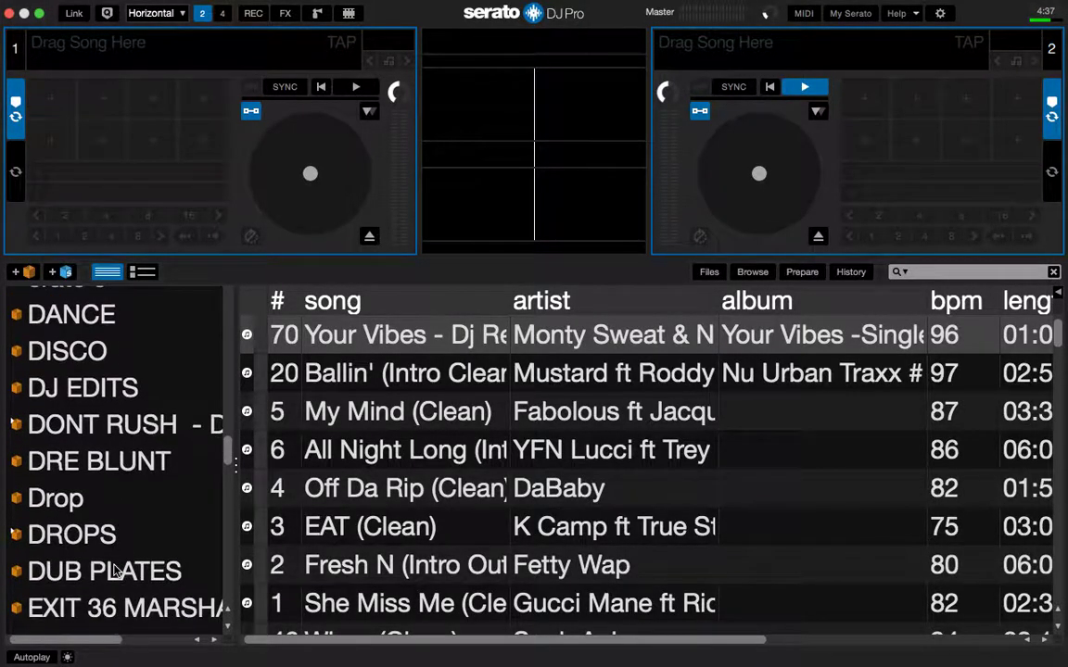
scroll(113, 572, down, 20)
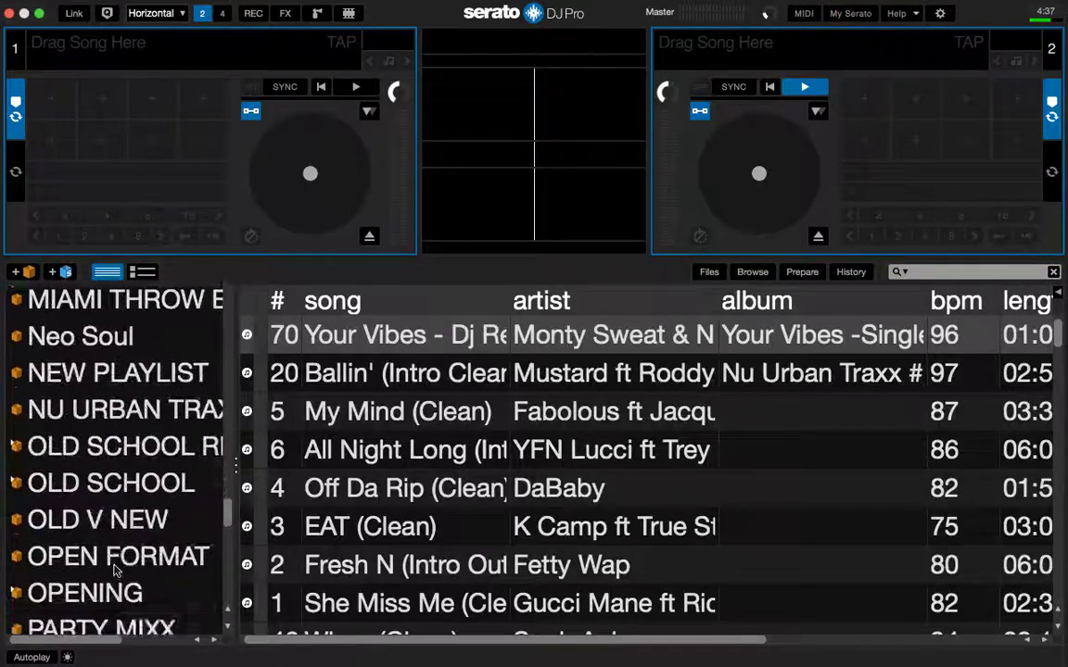
scroll(113, 572, down, 13)
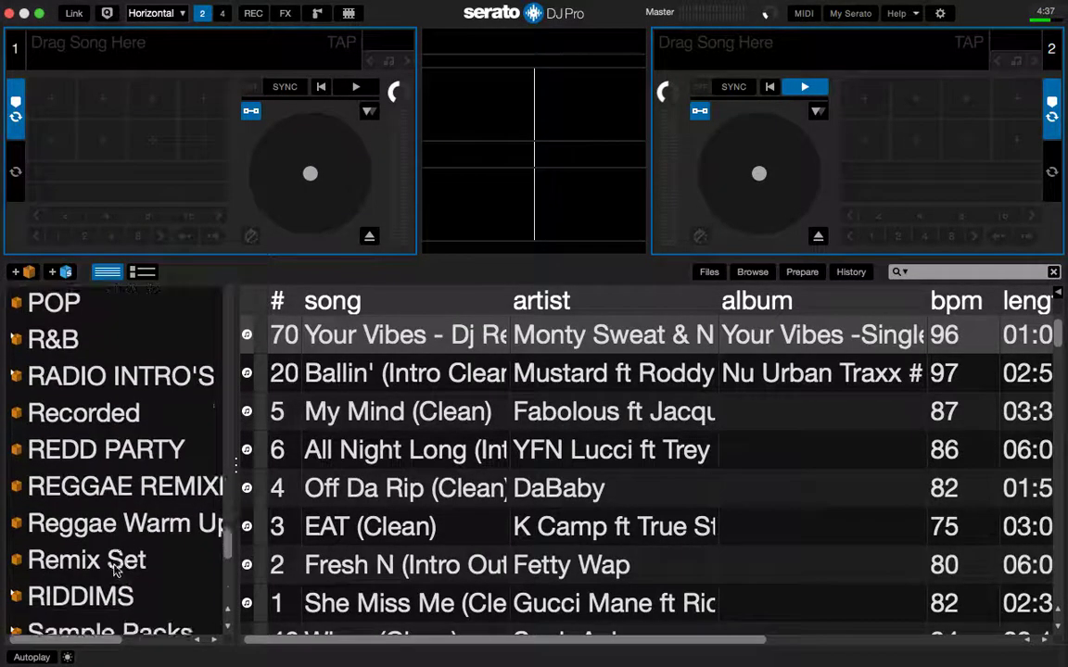
scroll(113, 572, down, 2)
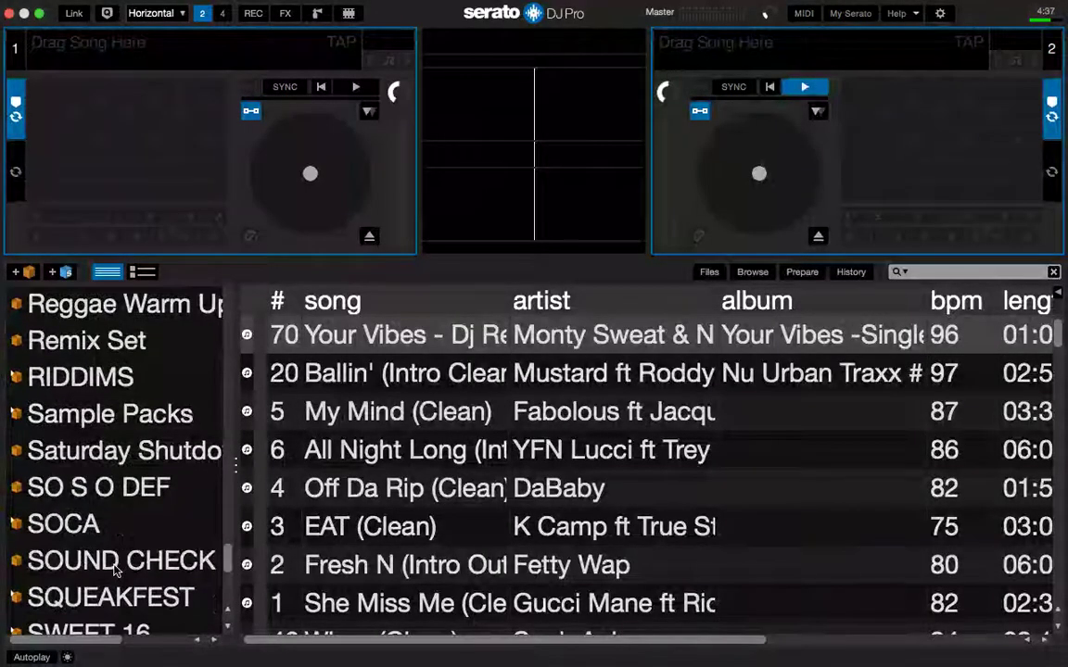
click(14, 524)
scroll(102, 556, down, 11)
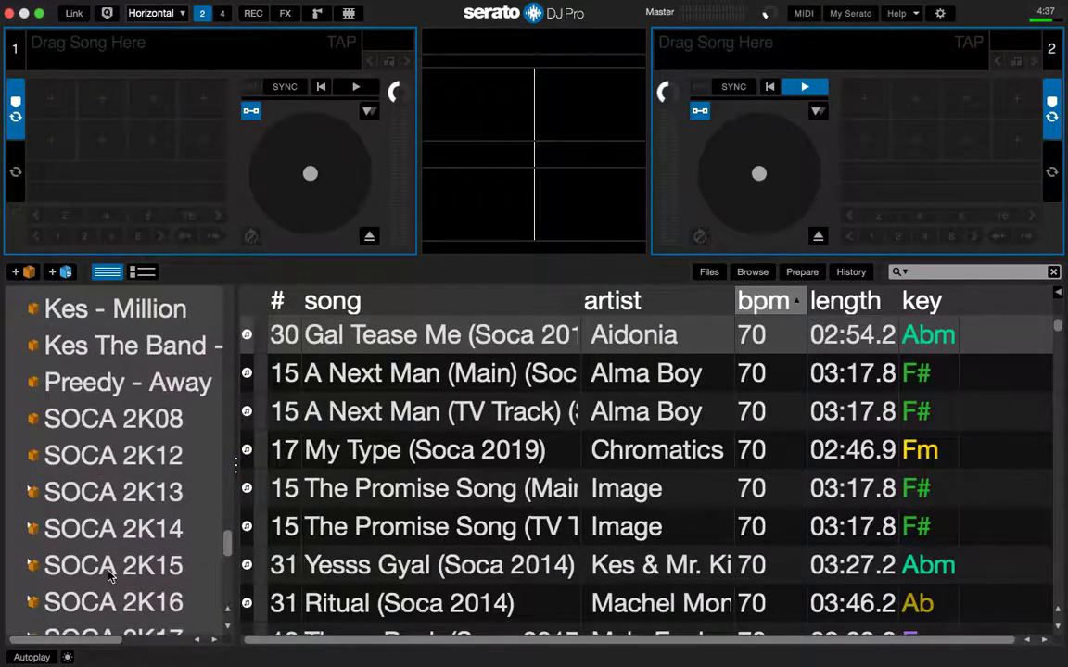
scroll(108, 575, down, 5)
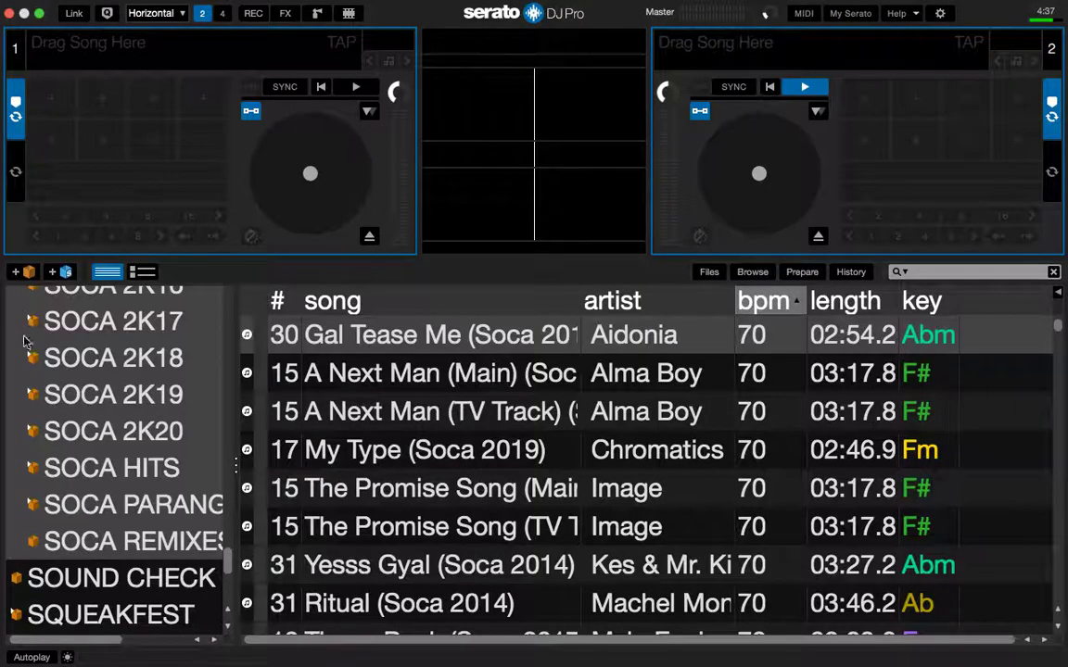
Create a new crate at the end of the crate list and name it SPEACIAL.
scroll(44, 494, down, 10)
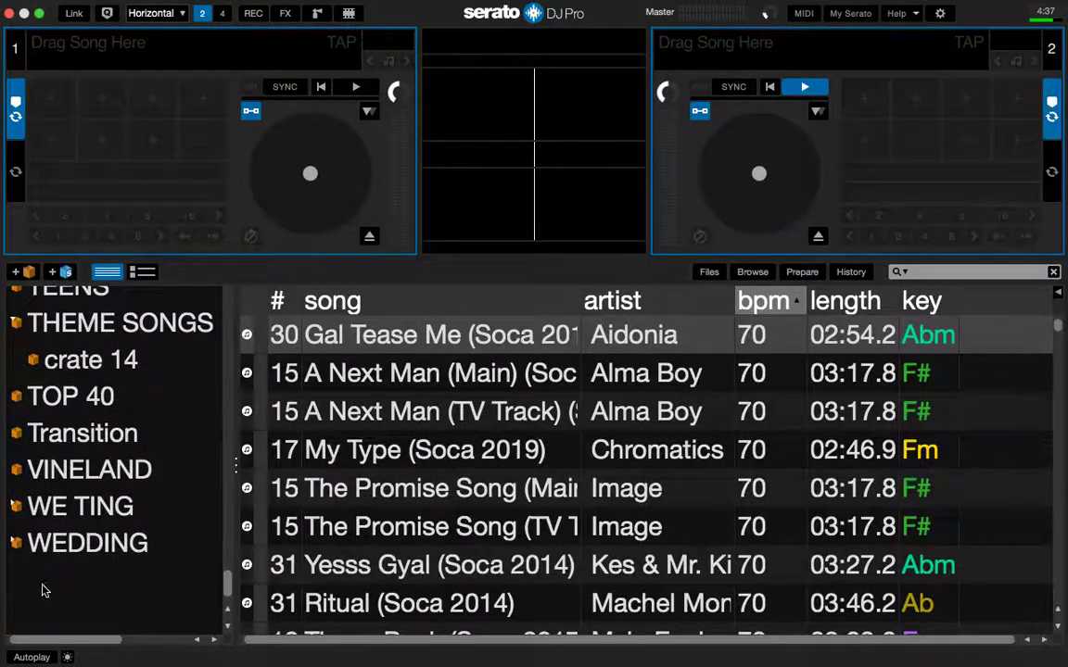
click(29, 271)
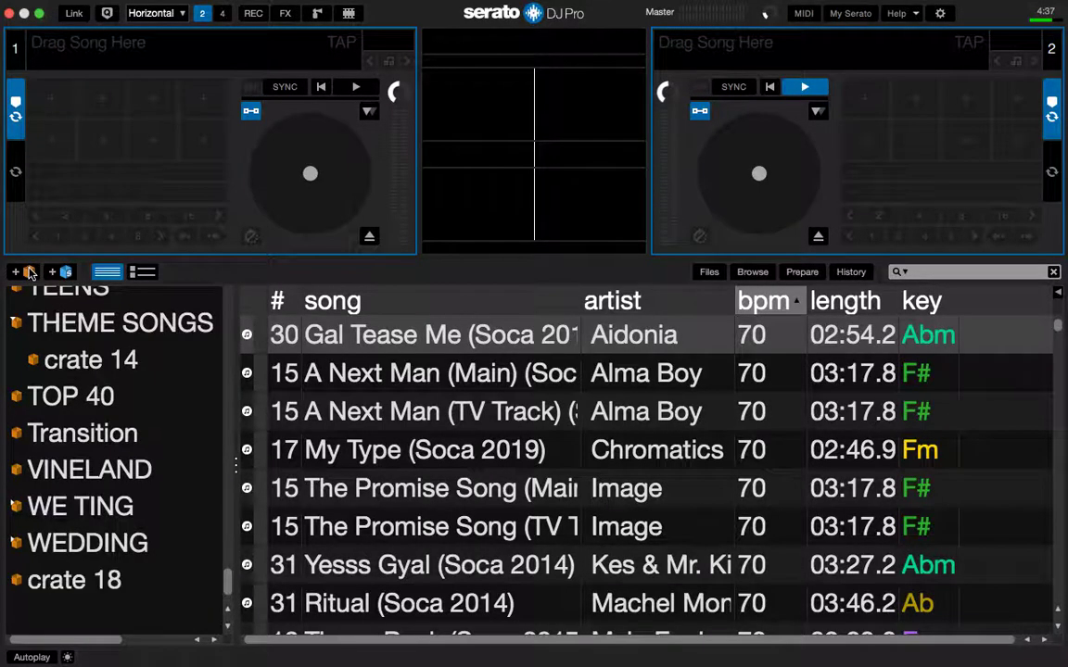
double_click(68, 584)
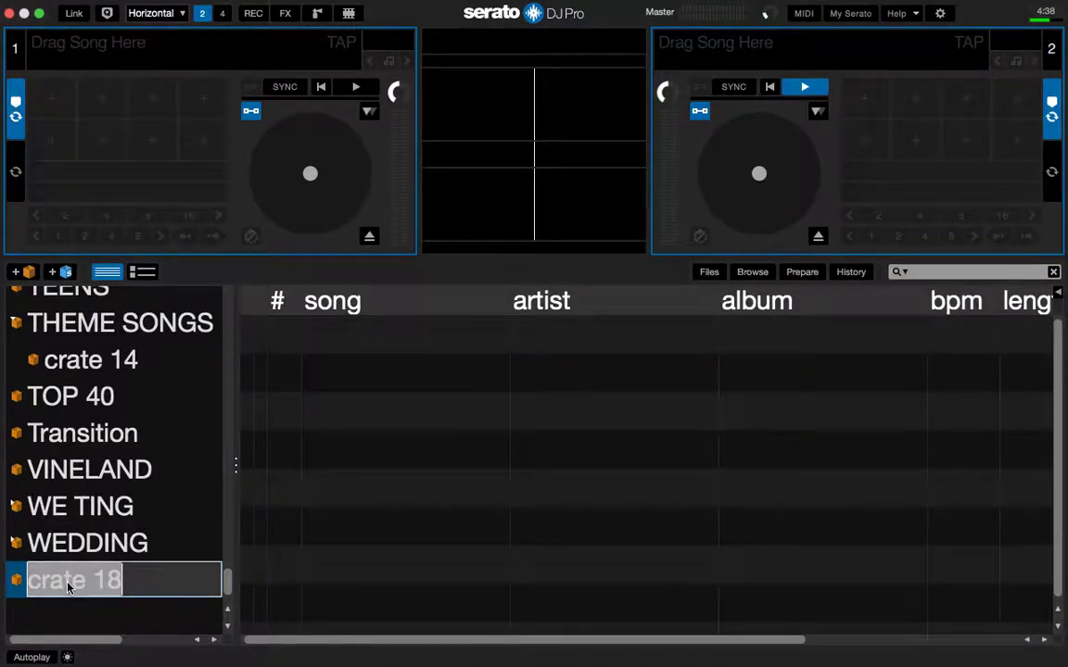
text(SPEA)
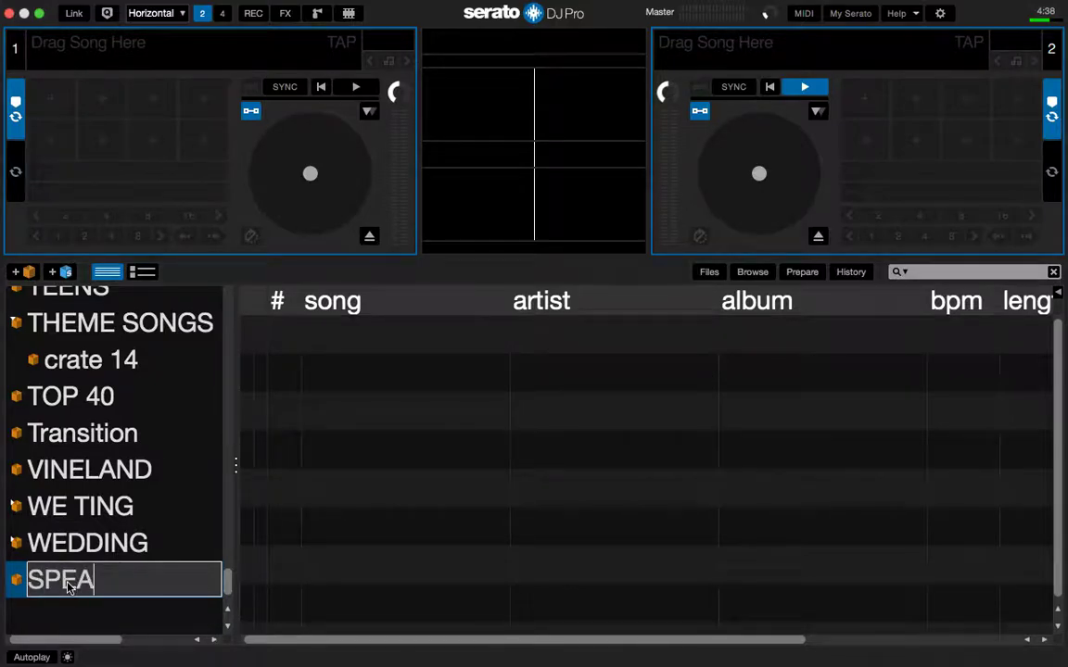
text(CIAL)
key(Return)
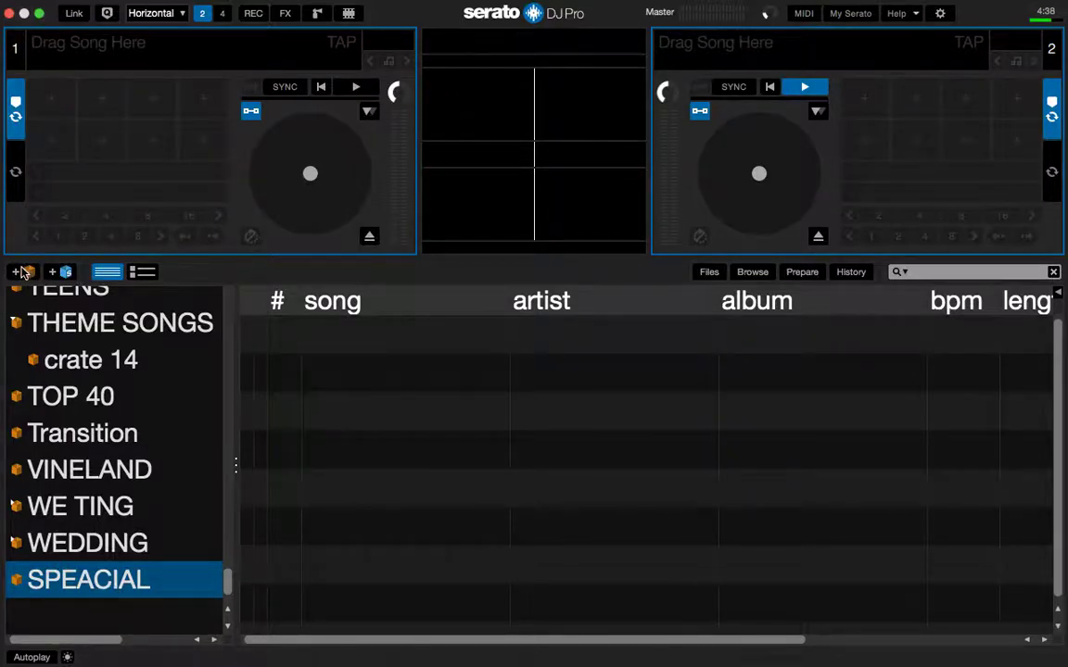
Rename the SPEACIAL crate with the client's surname followed by WEDDING.
click(15, 544)
click(16, 544)
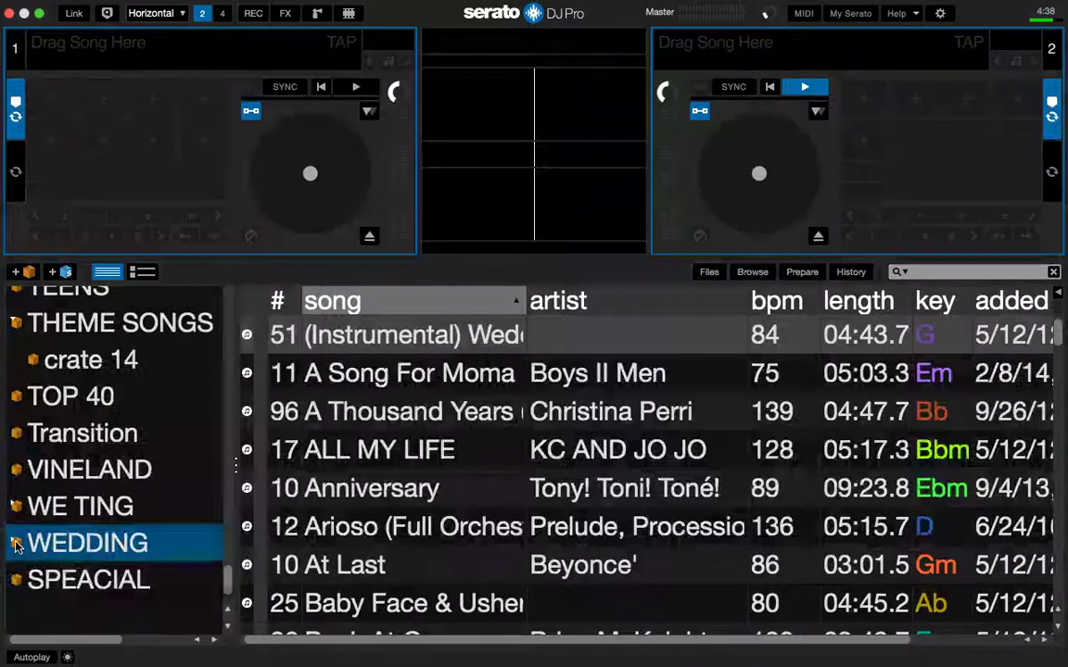
double_click(63, 581)
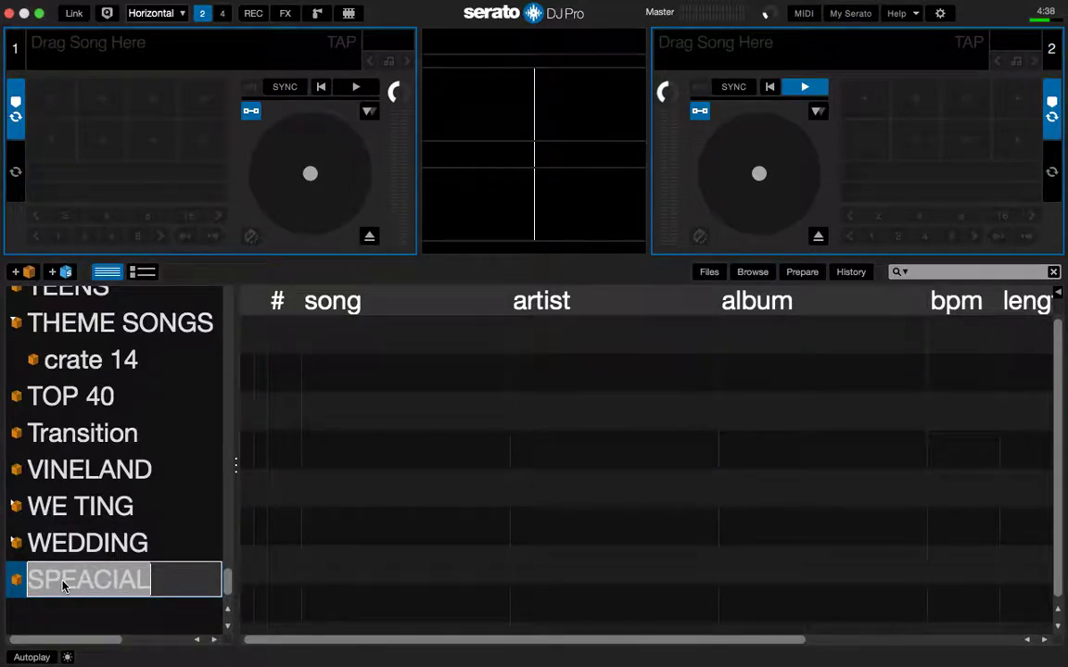
text(JO)
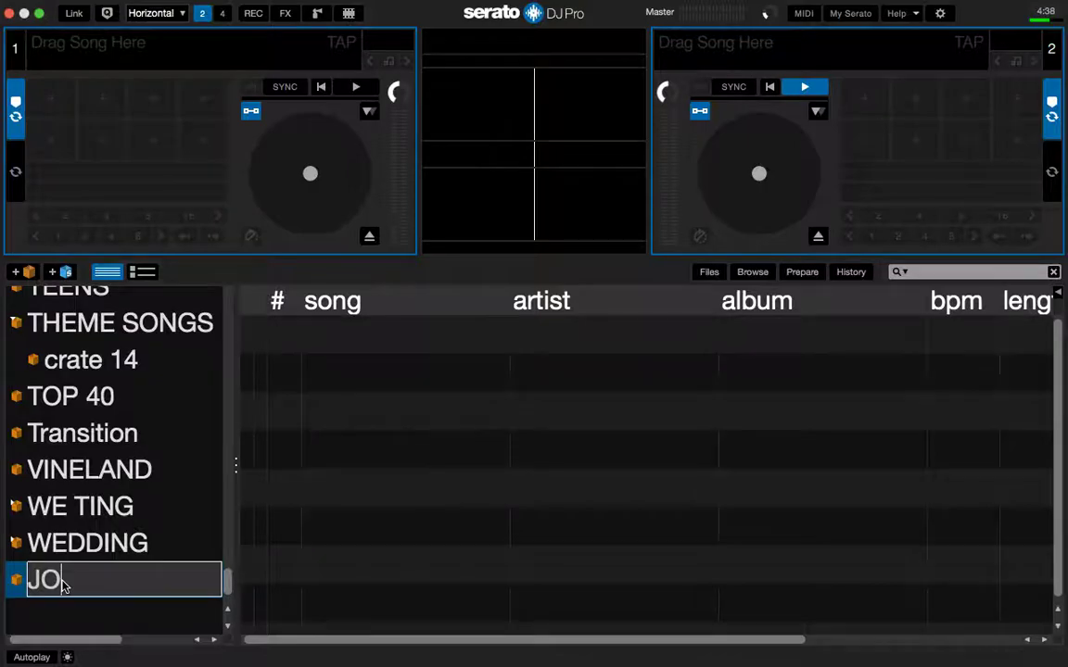
text(HNSO)
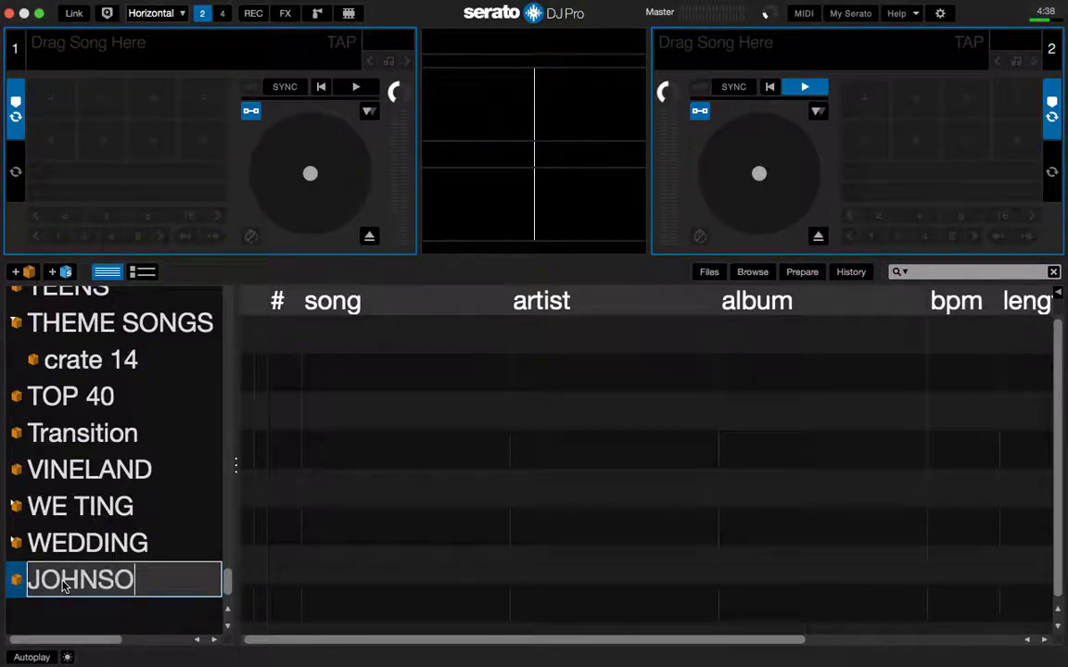
text(N WEDDING)
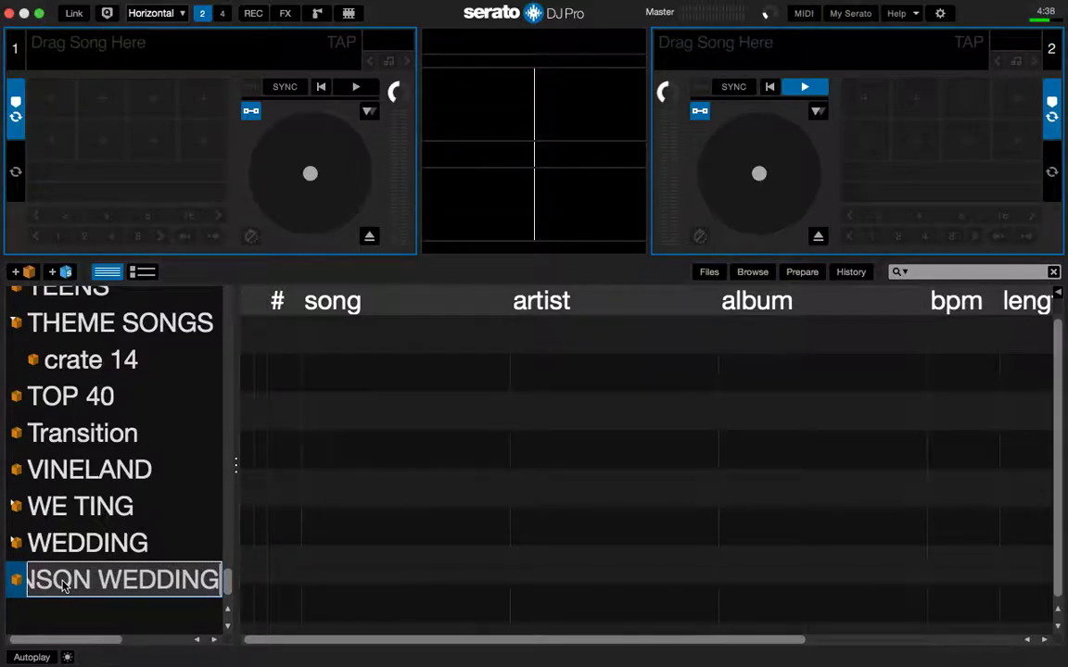
key(Return)
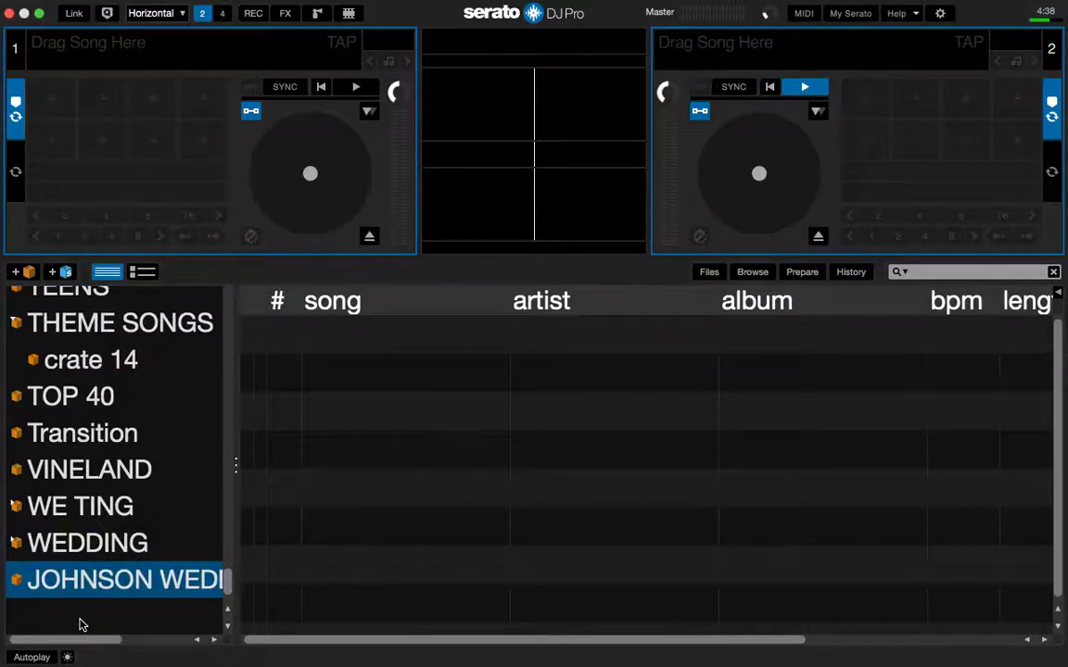
Add another new crate, and collapse the THEME SONGS and SOCA crates in the list.
click(19, 274)
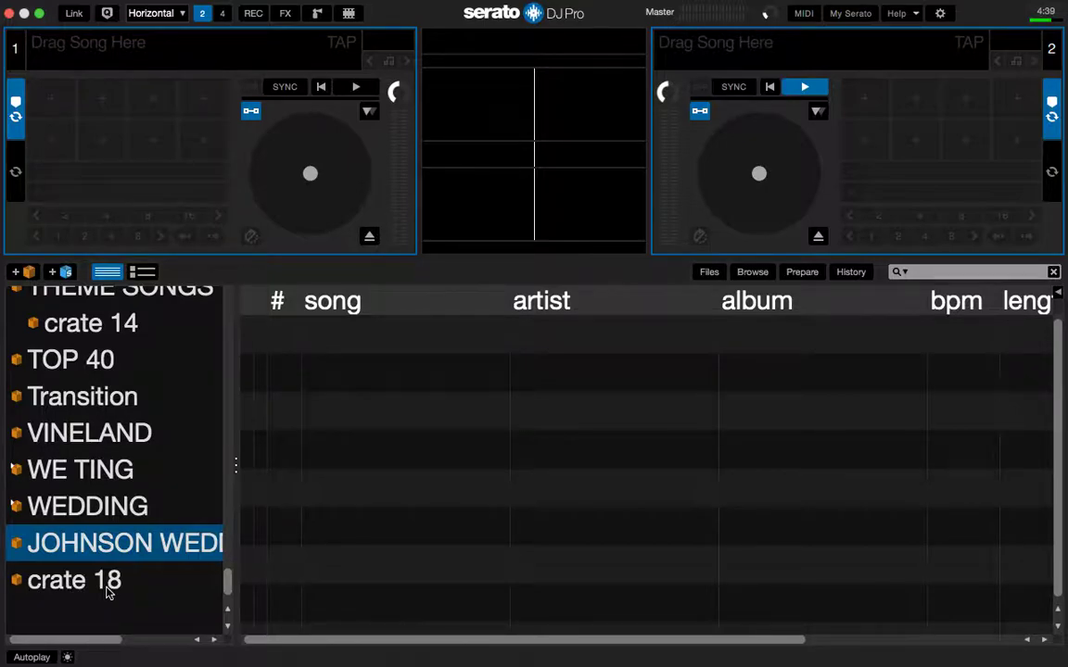
scroll(100, 475, up, 3)
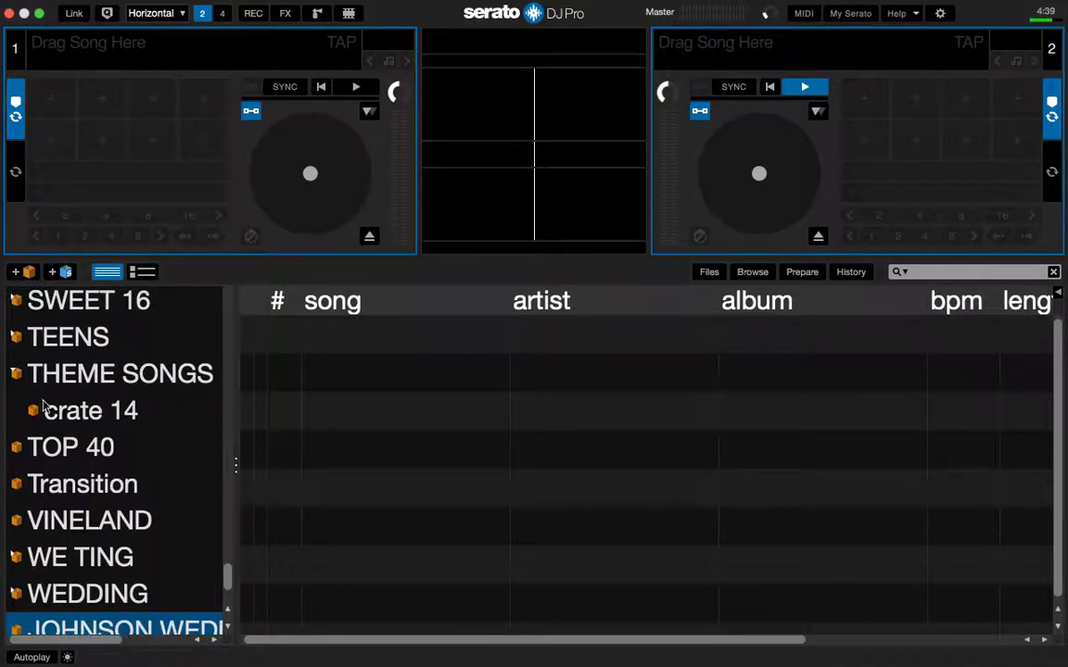
click(18, 371)
scroll(47, 435, up, 5)
scroll(48, 443, up, 10)
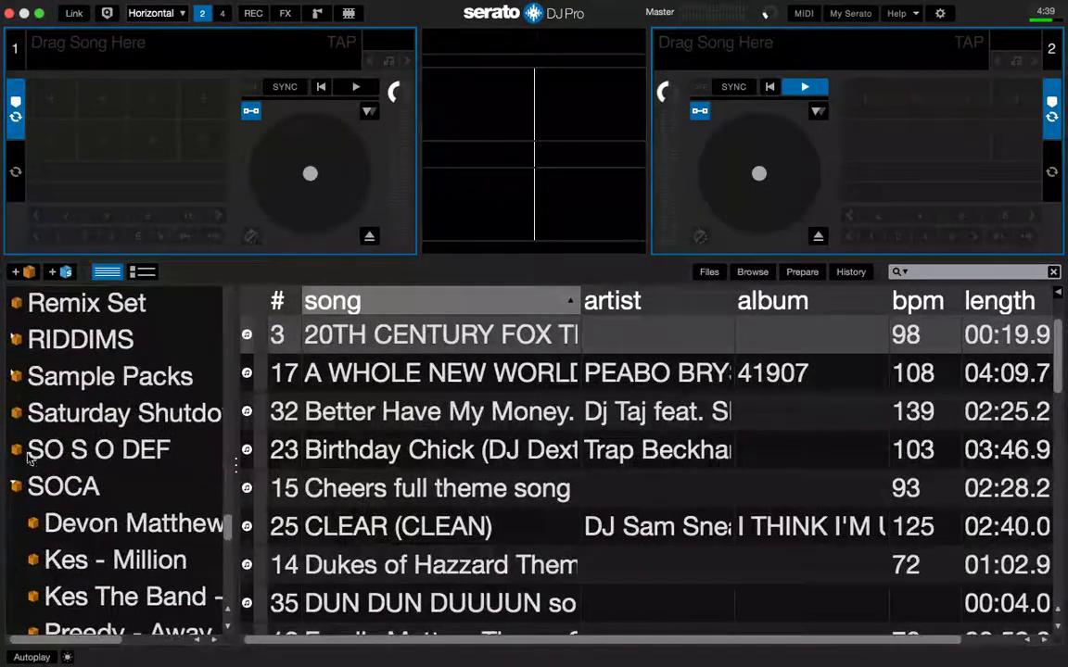
click(18, 484)
Rename crate 18 as CEREMONY and nest it as a subcrate inside the client's wedding crate.
scroll(85, 506, up, 2)
scroll(85, 505, up, 13)
scroll(85, 505, up, 11)
scroll(85, 505, up, 14)
scroll(85, 505, up, 2)
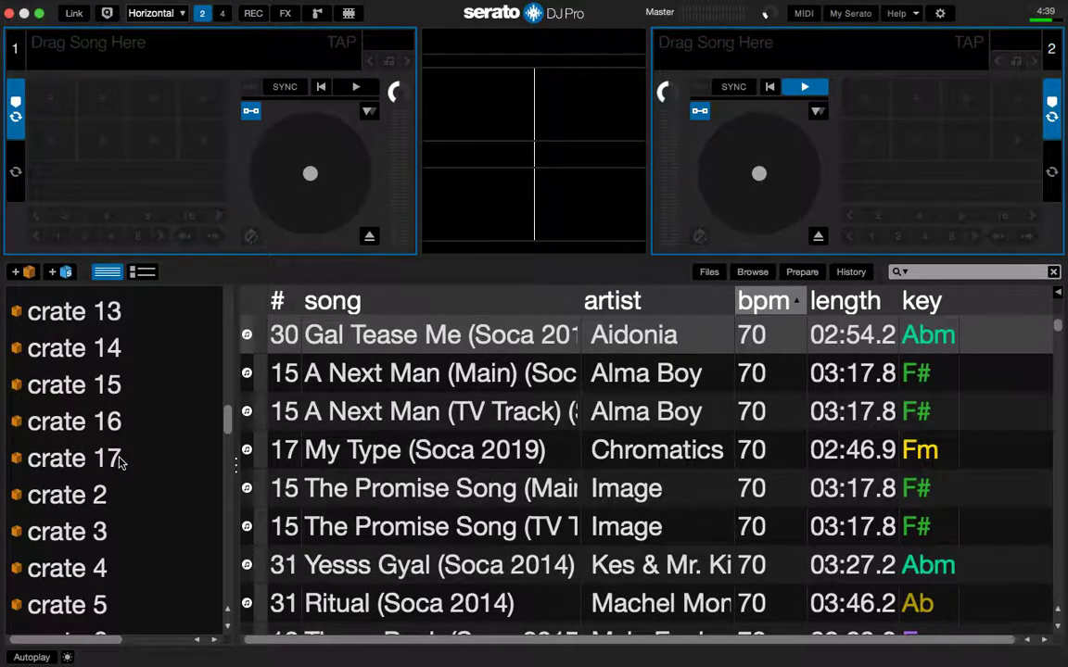
scroll(110, 533, down, 15)
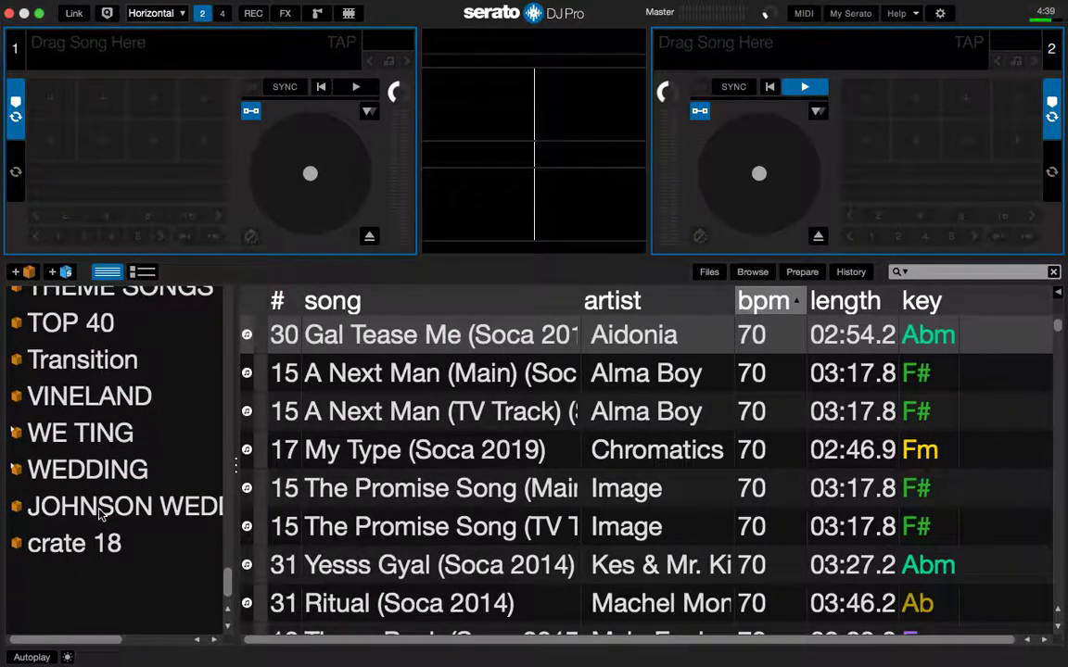
click(62, 554)
double_click(62, 554)
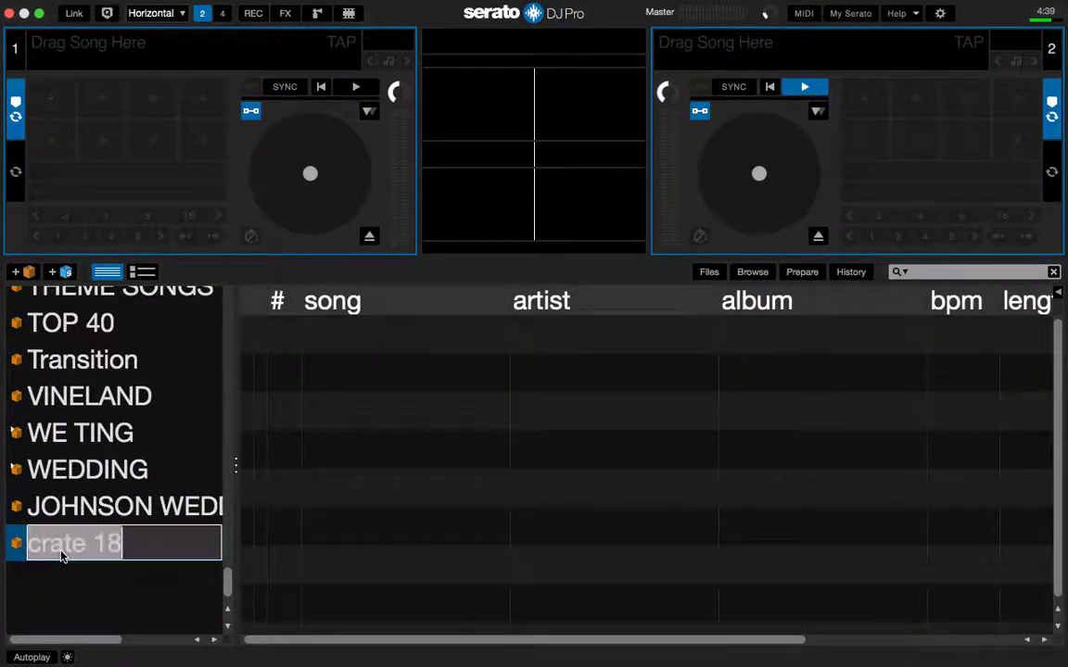
text(CE)
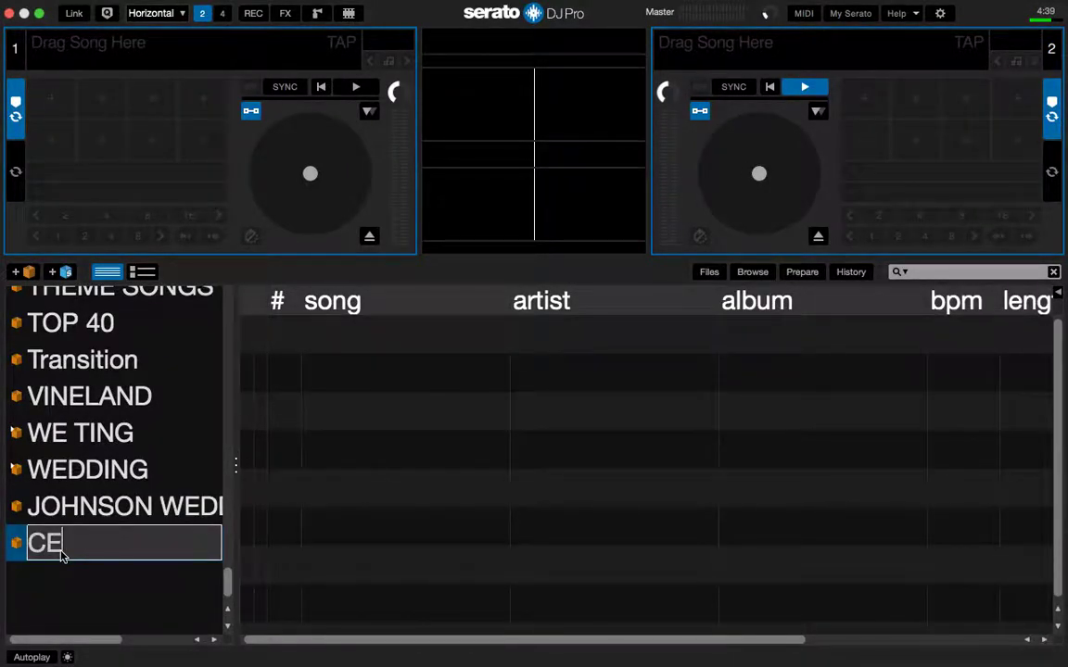
text(REMONY)
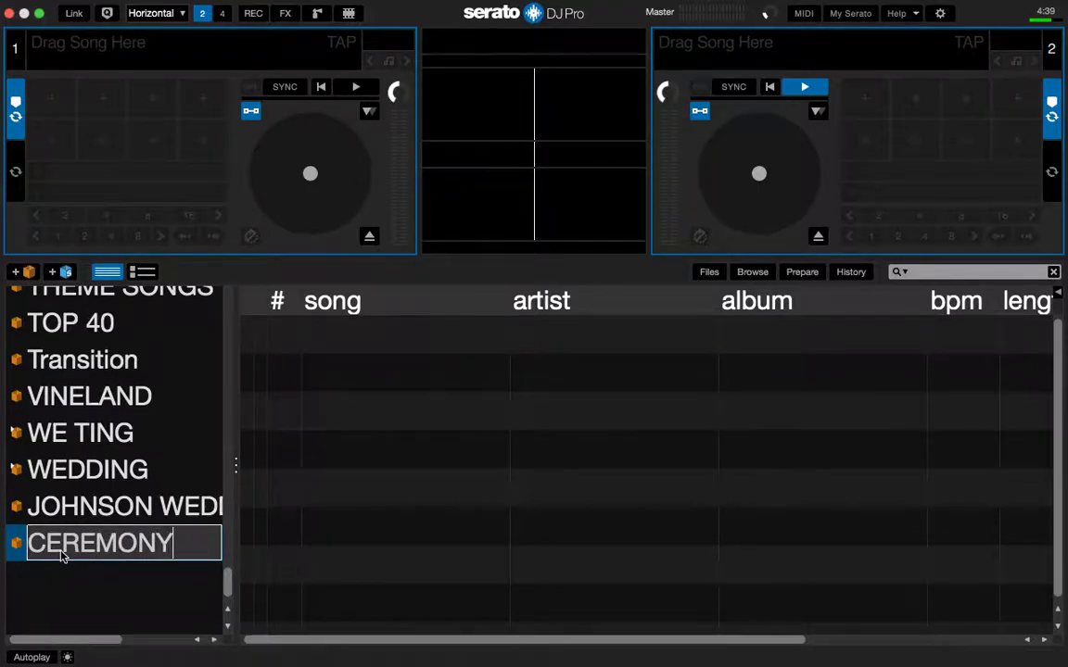
key(Return)
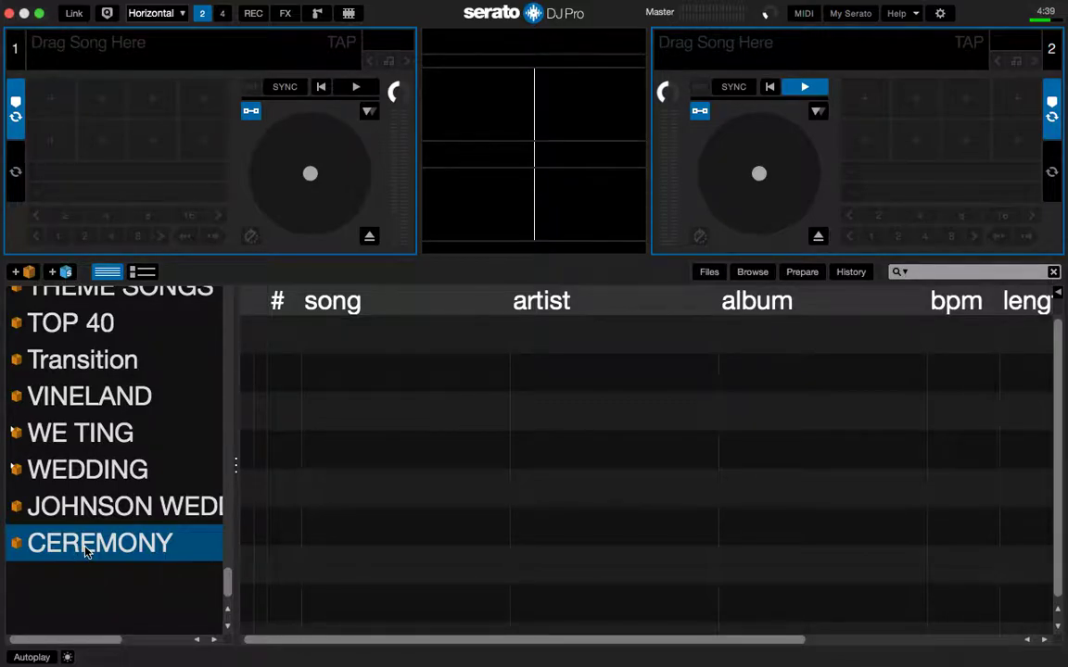
drag(86, 541, 90, 516)
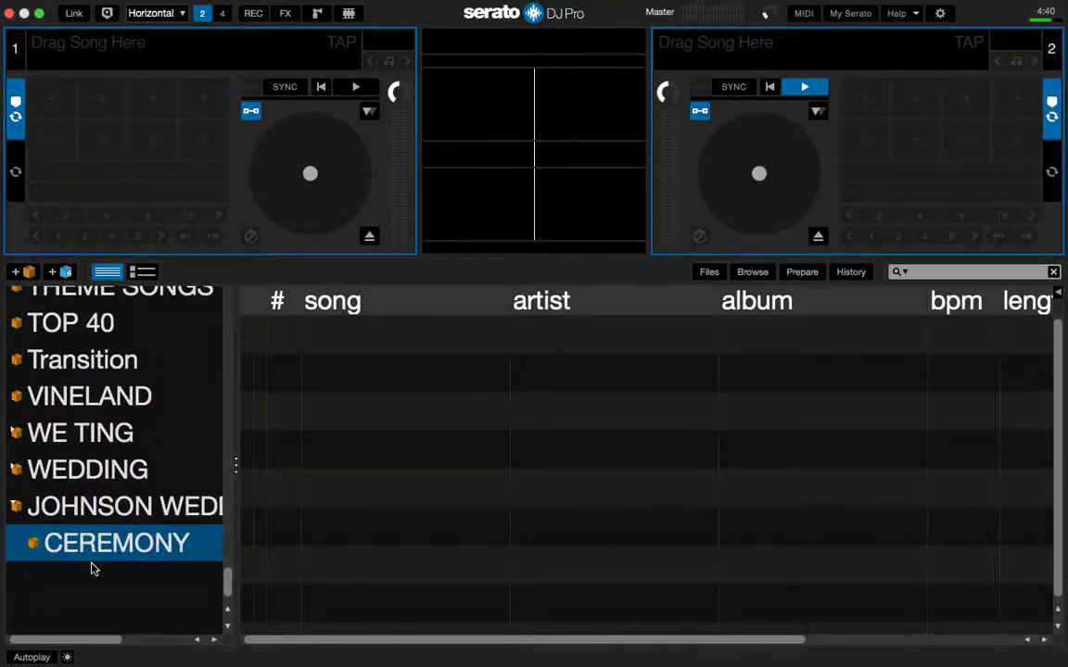
Add a new crate named RECEPTION and nest it inside the client's wedding crate, below the CEREMONY subcrate.
click(25, 274)
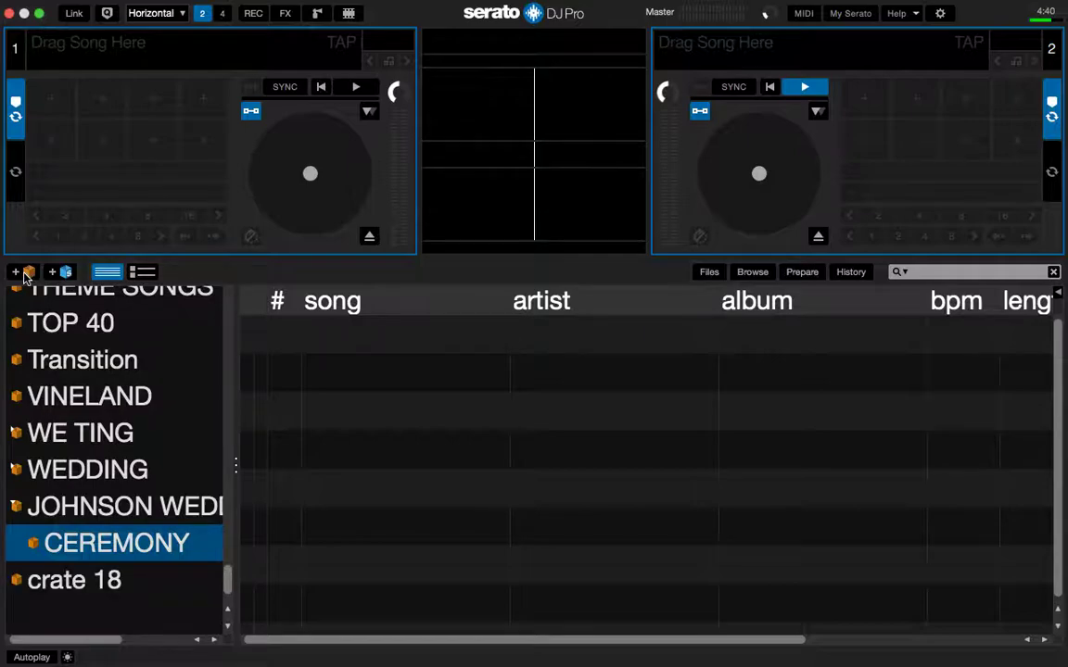
double_click(74, 582)
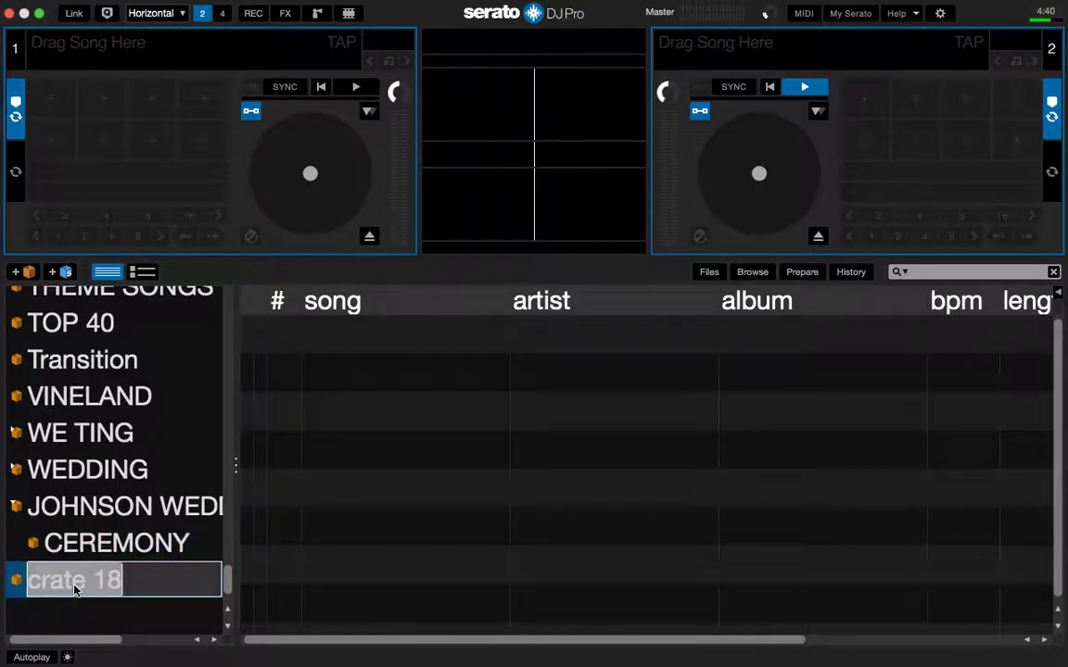
text(RECEP)
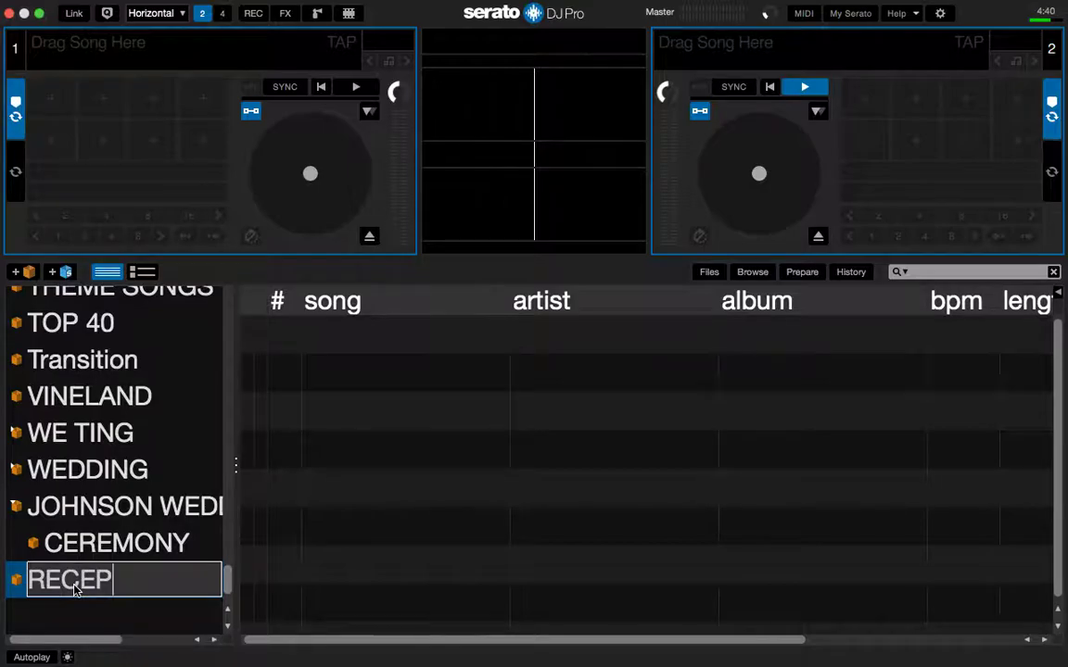
text(TION)
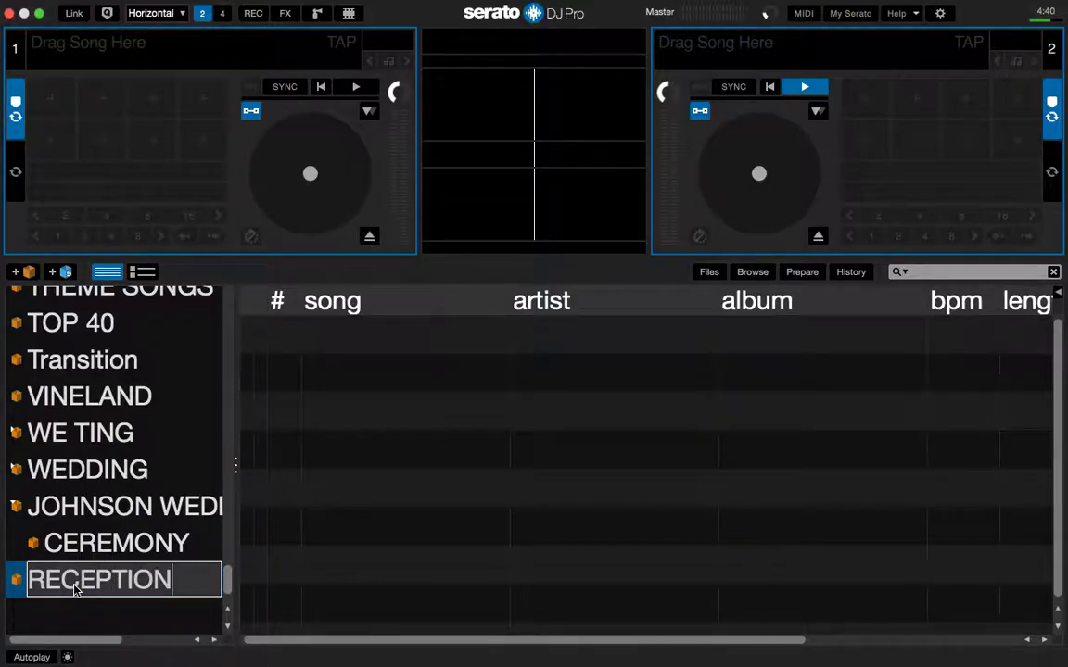
key(Return)
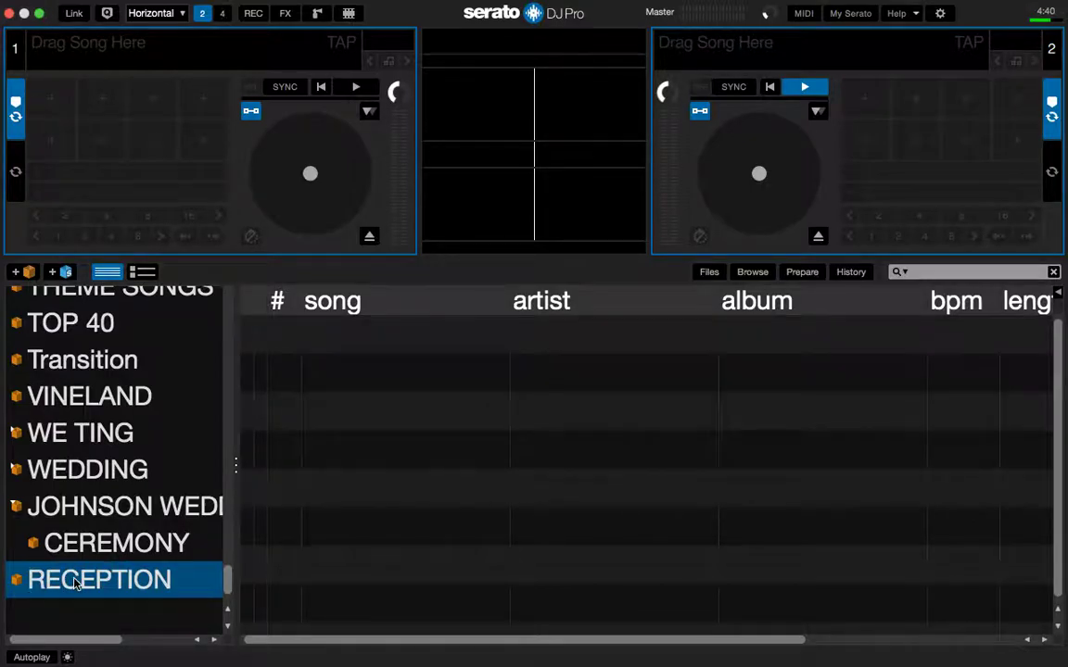
drag(75, 582, 69, 507)
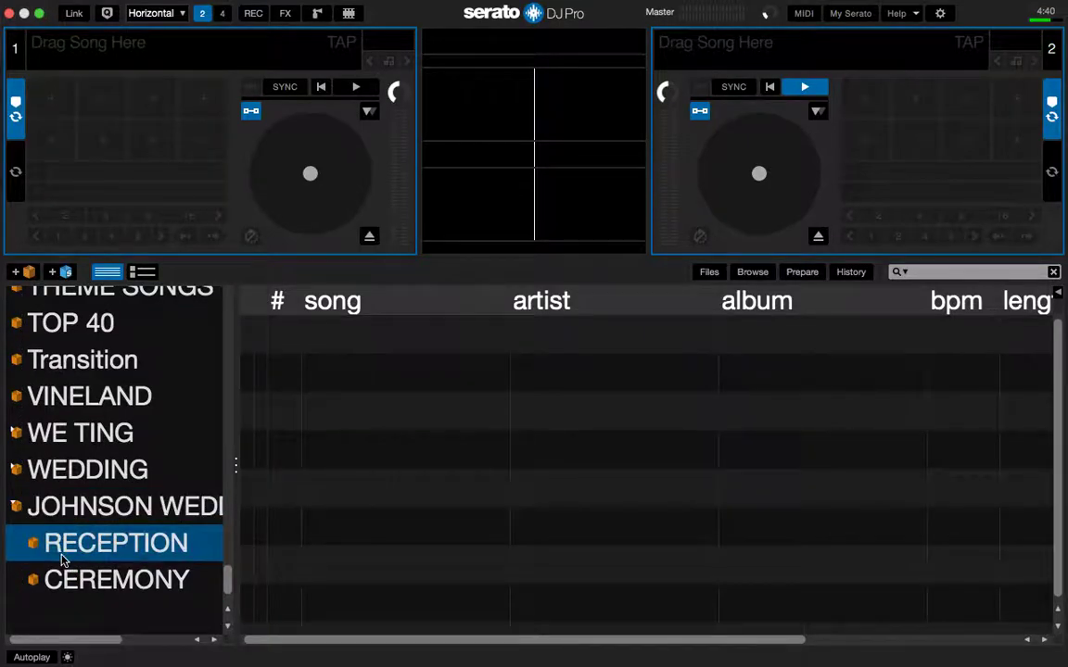
drag(63, 547, 33, 589)
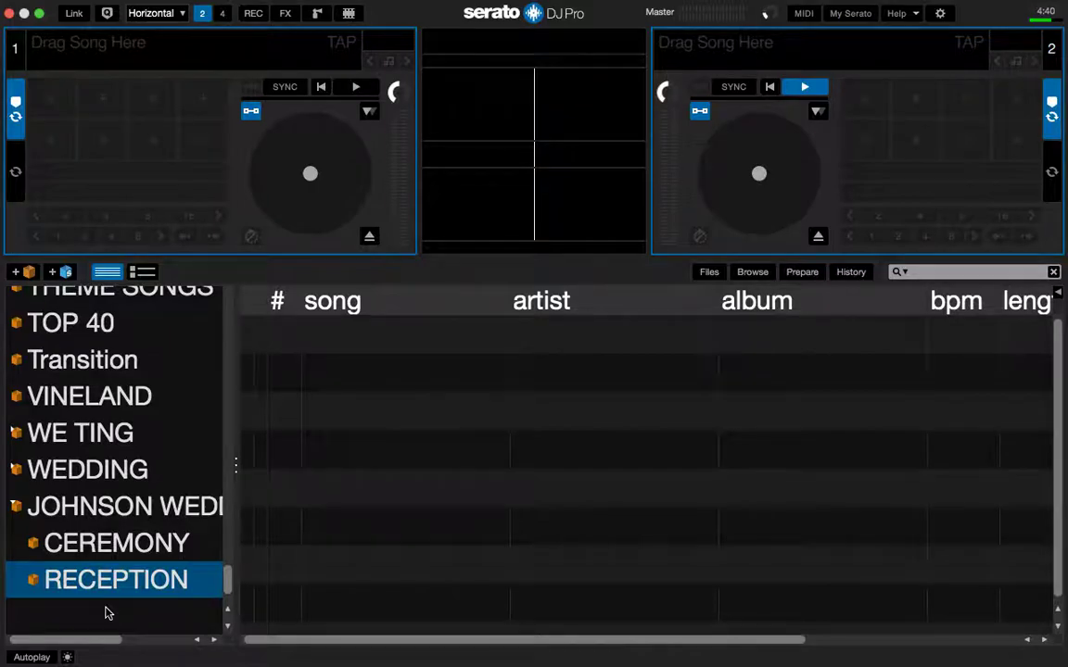
Add a new crate named REQUEST and nest it inside the client's wedding crate, between CEREMONY and RECEPTION.
click(26, 274)
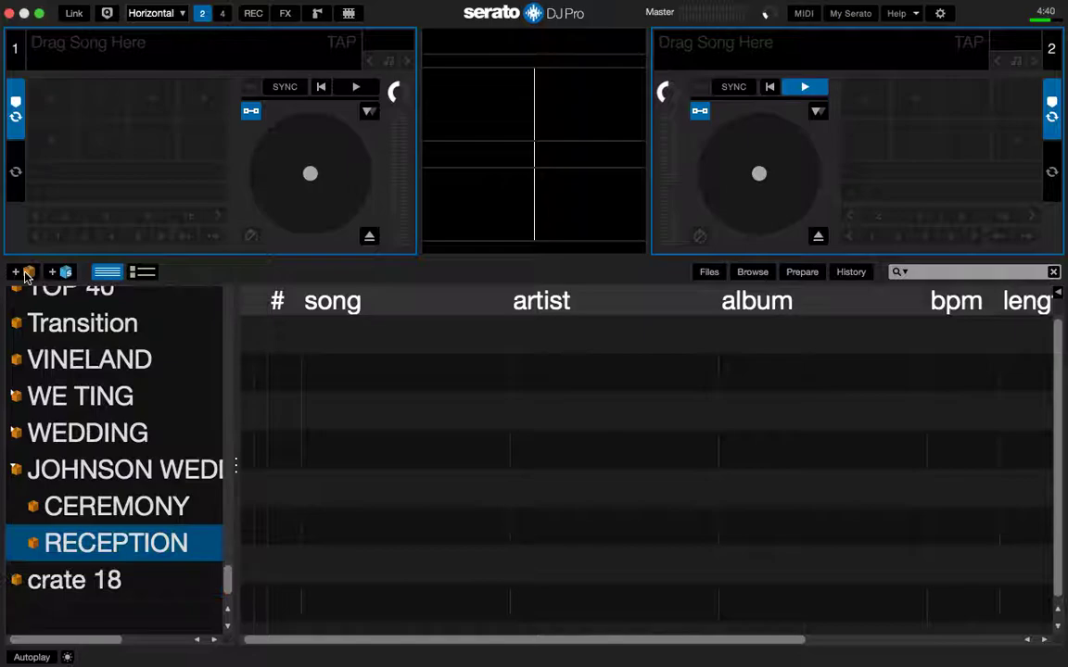
double_click(48, 580)
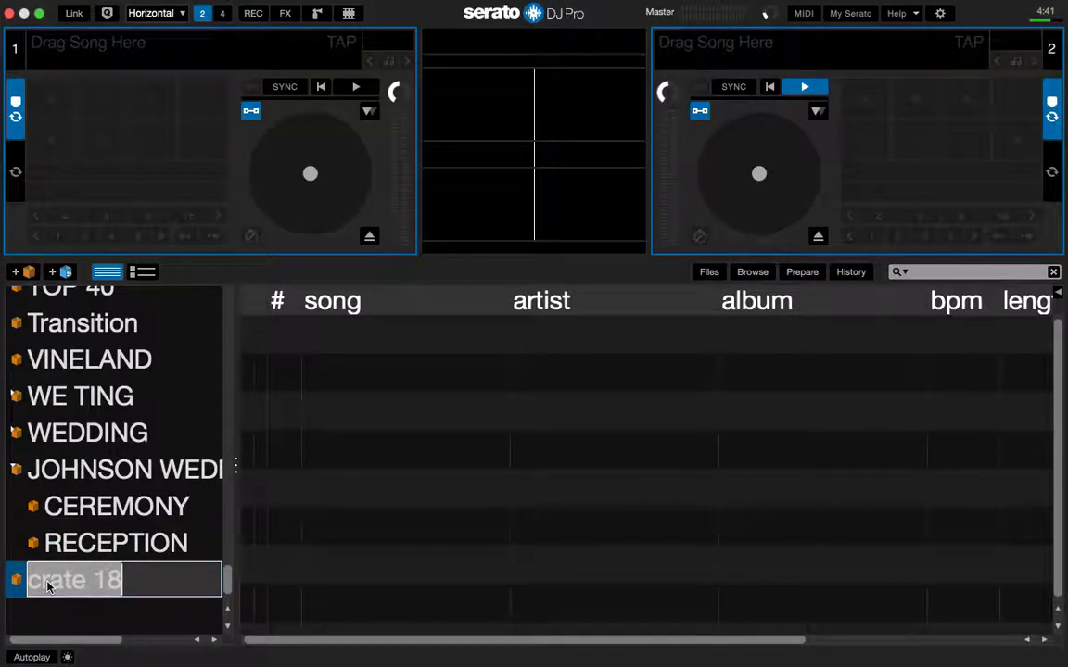
text(REQ)
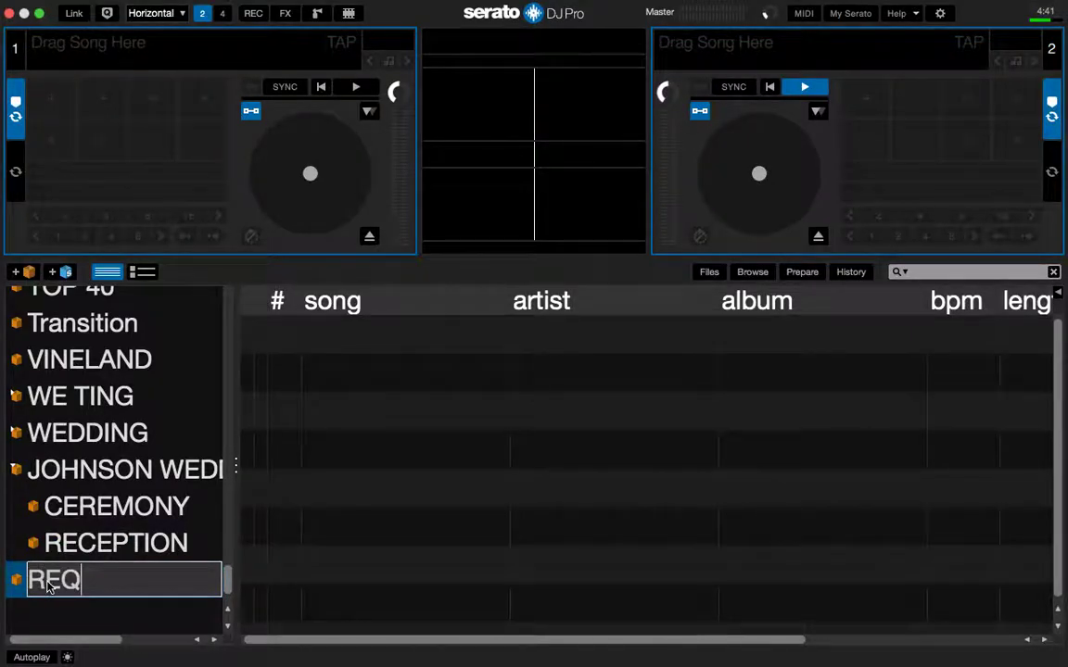
text(UEST)
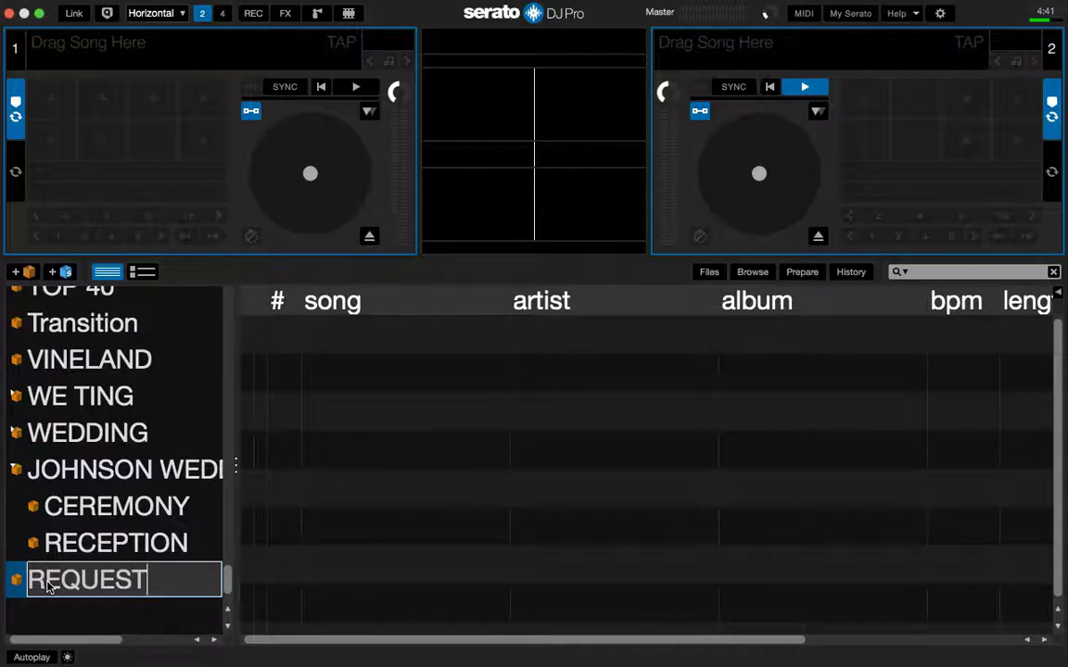
key(Return)
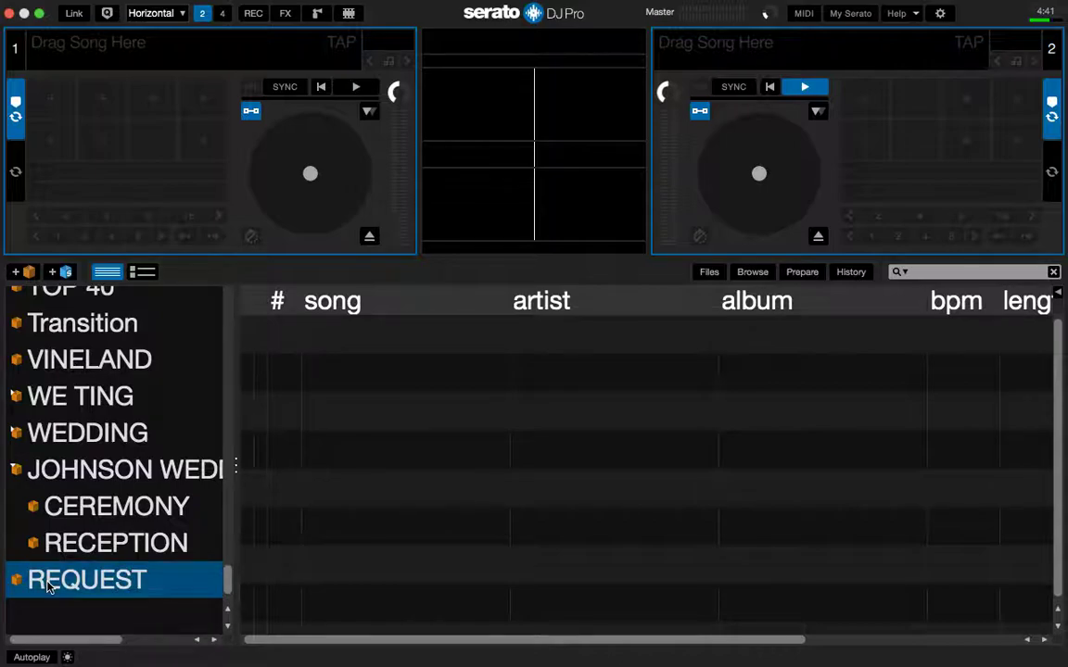
mouse_move(48, 586)
mouse_down()
mouse_move(54, 477)
mouse_move(29, 553)
mouse_move(52, 589)
mouse_move(38, 598)
mouse_up()
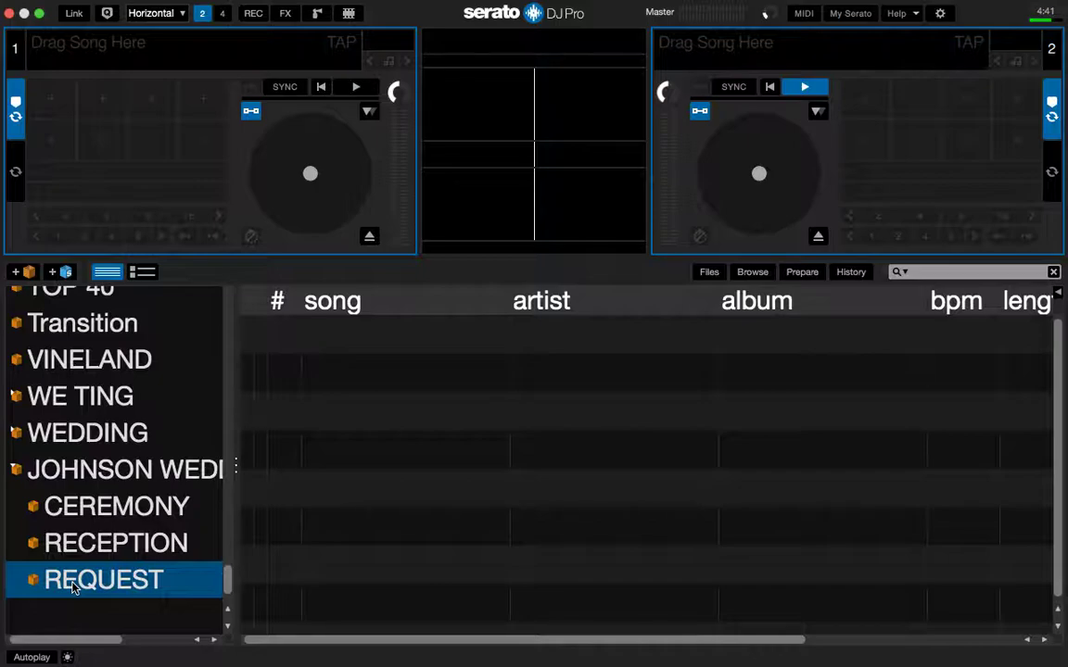
drag(74, 586, 30, 545)
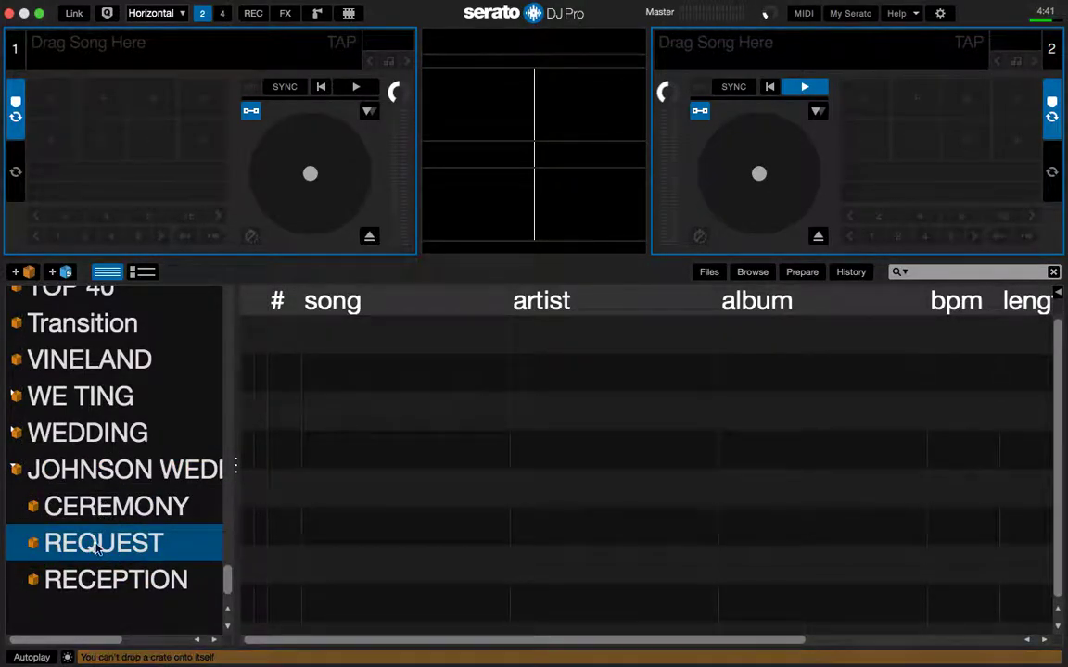
Collapse and re-expand the client's wedding crate in the crate list.
click(16, 475)
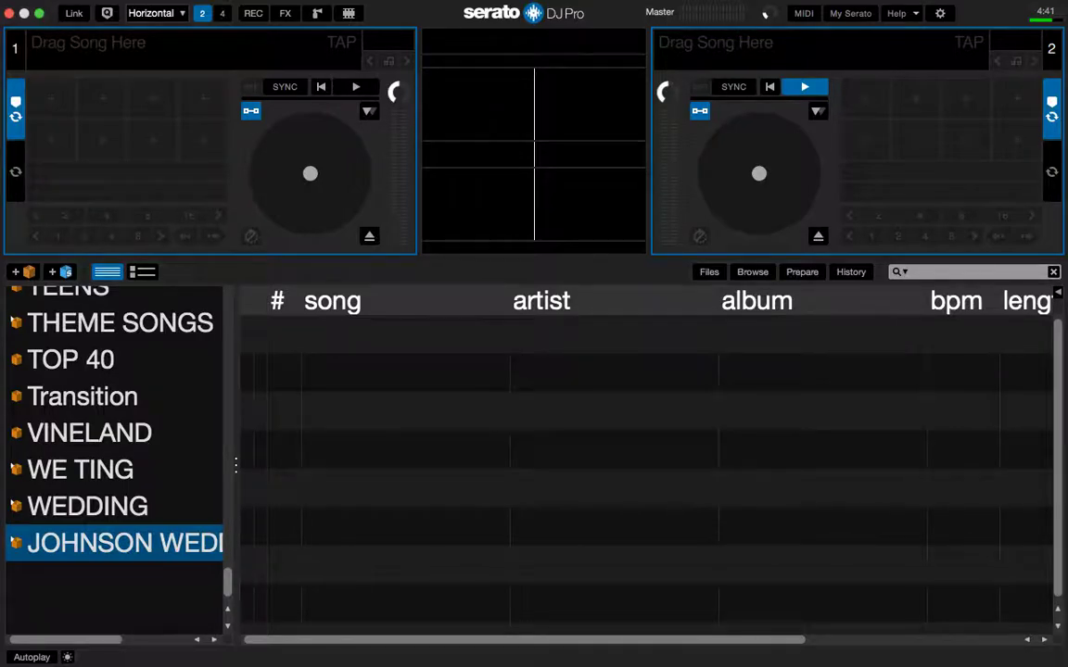
mouse_move(765, 3)
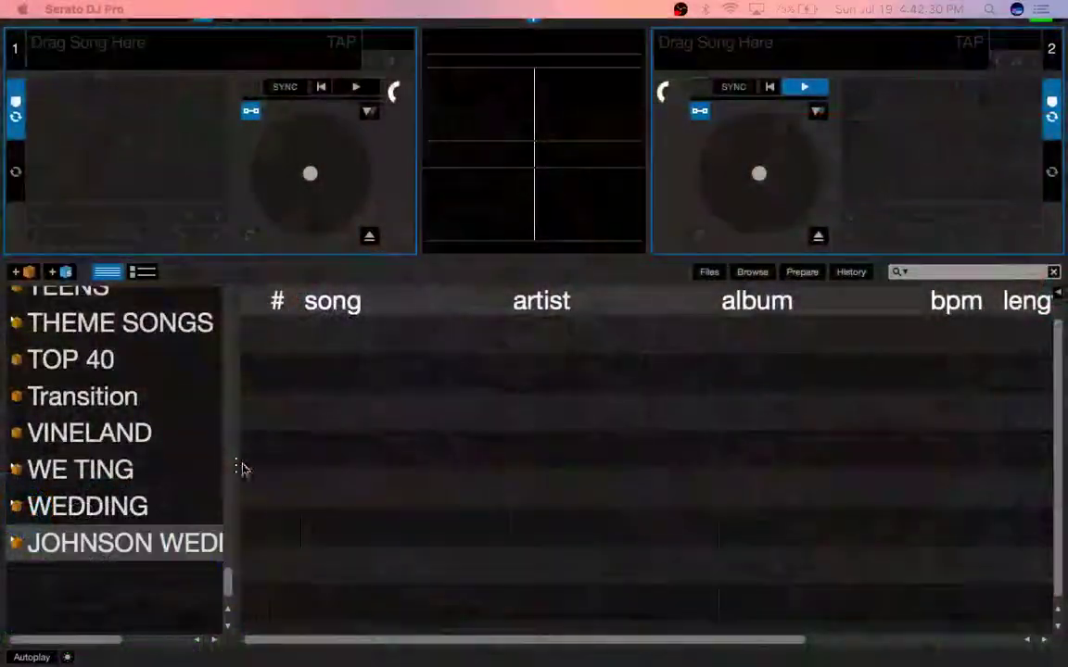
click(15, 544)
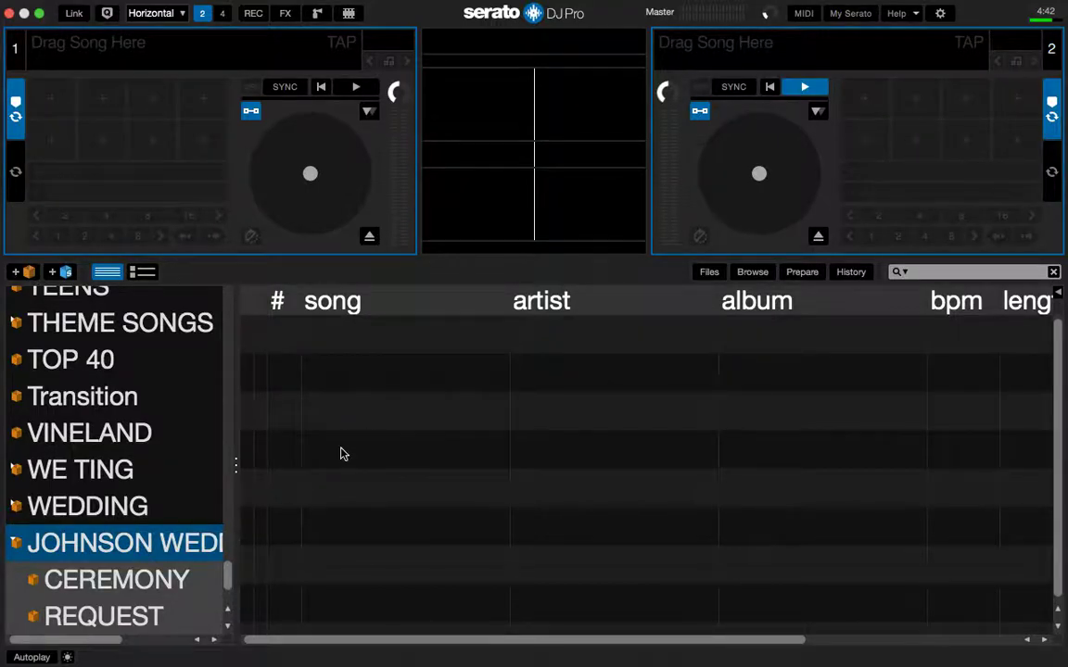
Copy the song A Song For Moma from the WEDDING crate into the CEREMONY subcrate.
click(113, 508)
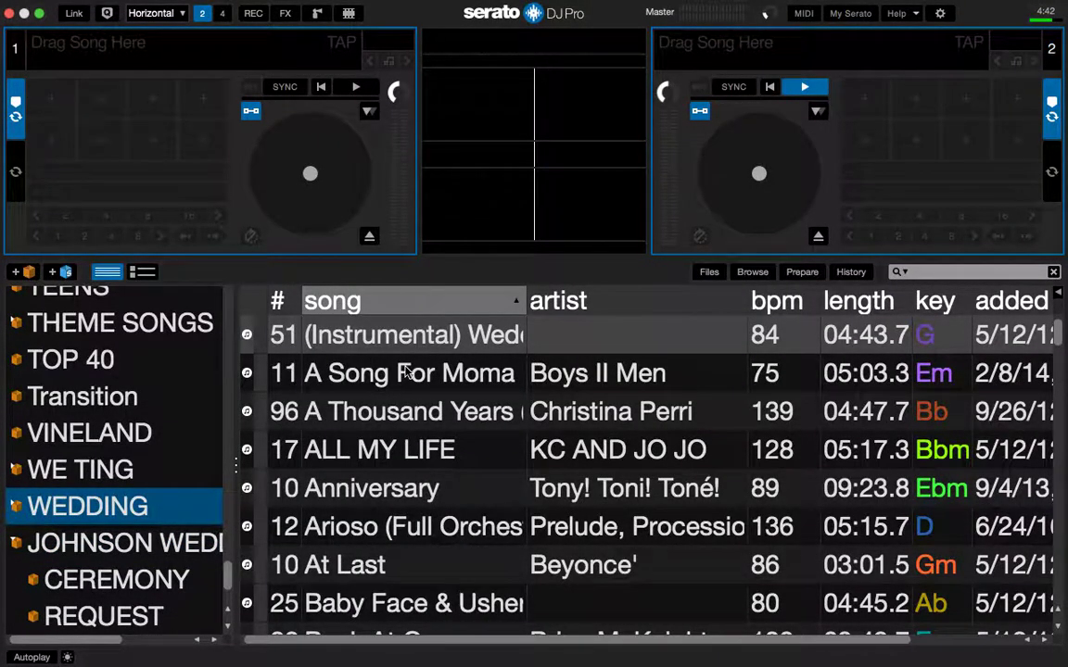
click(405, 371)
drag(405, 372, 127, 574)
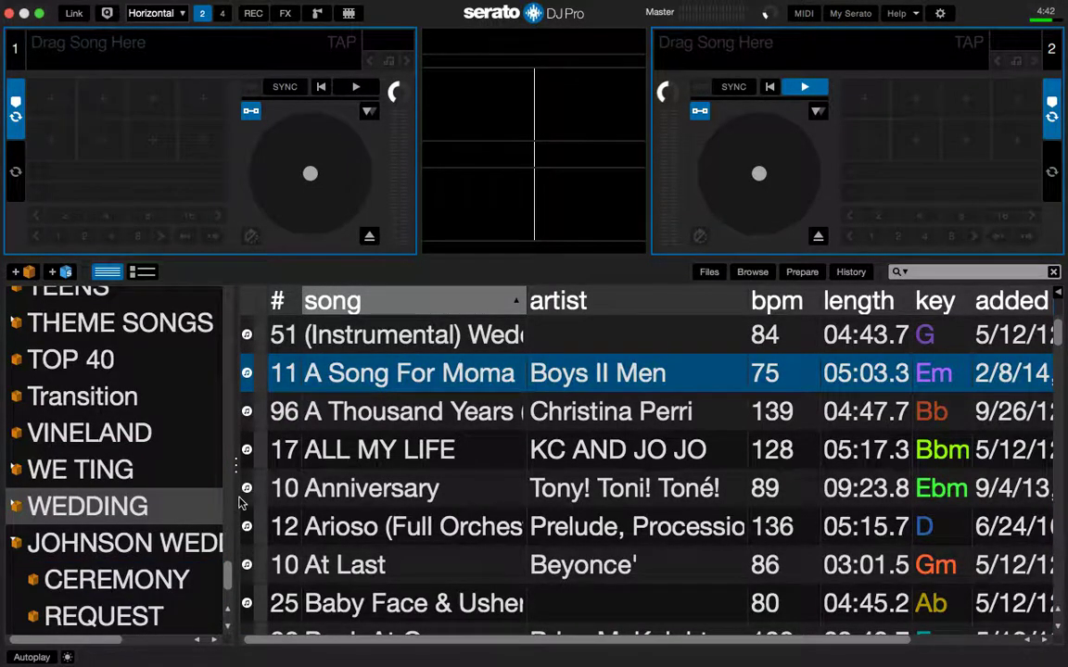
Copy A Thousand Years into the REQUEST subcrate and Anniversary into the RECEPTION subcrate from the WEDDING crate.
drag(379, 415, 116, 555)
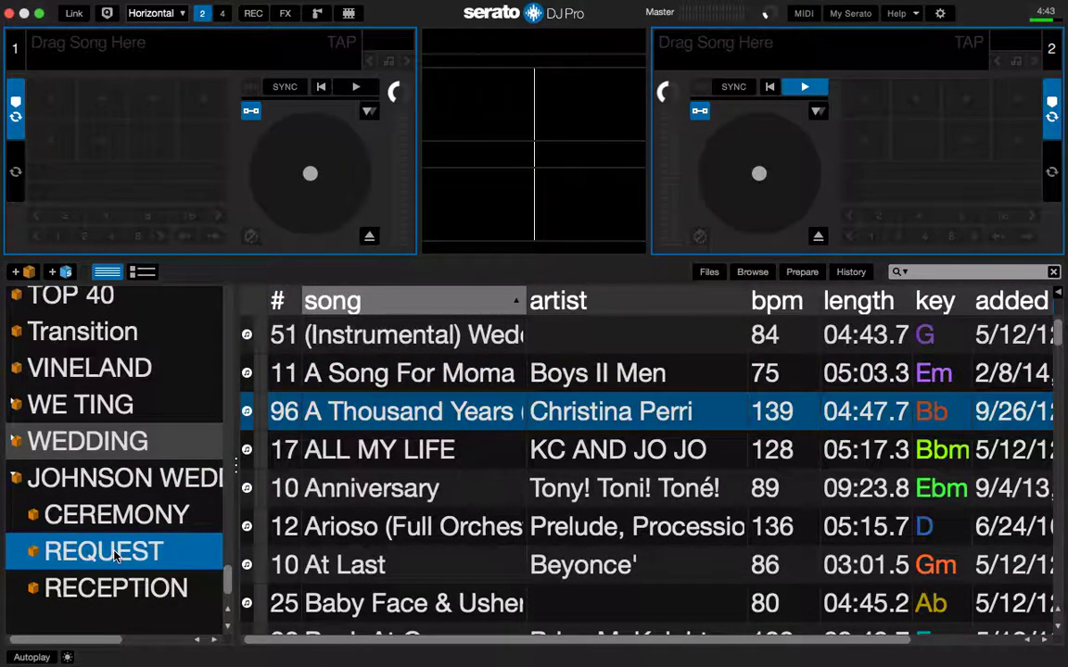
click(357, 491)
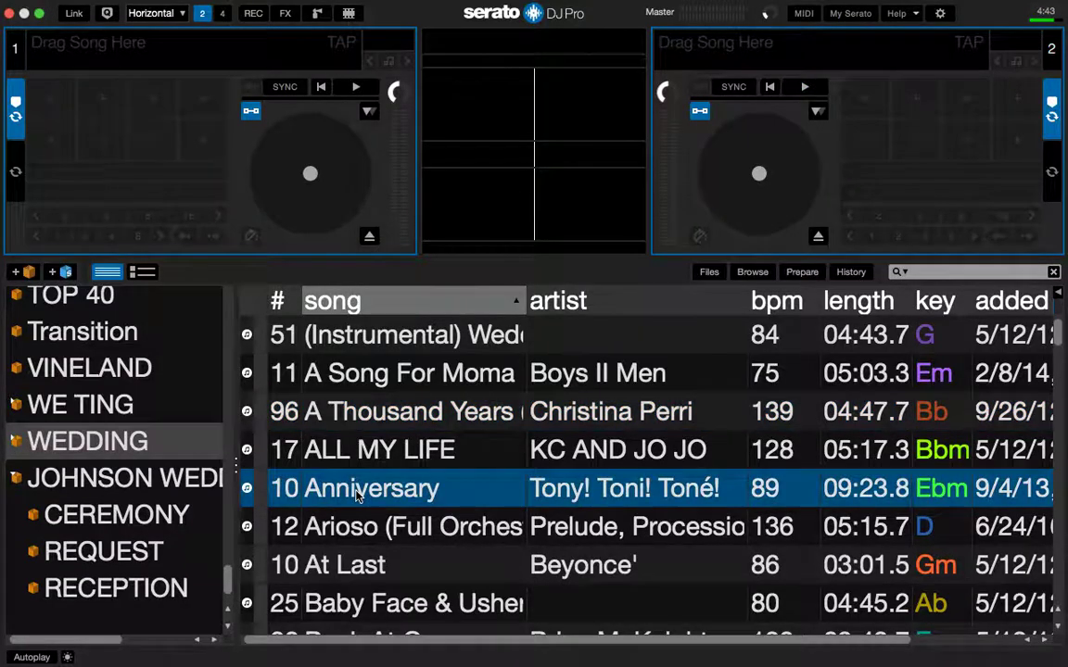
drag(356, 494, 151, 593)
Check which songs are in each of the CEREMONY, REQUEST and RECEPTION subcrates.
click(133, 518)
key(Down)
key(Down)
click(133, 517)
key(Down)
key(Down)
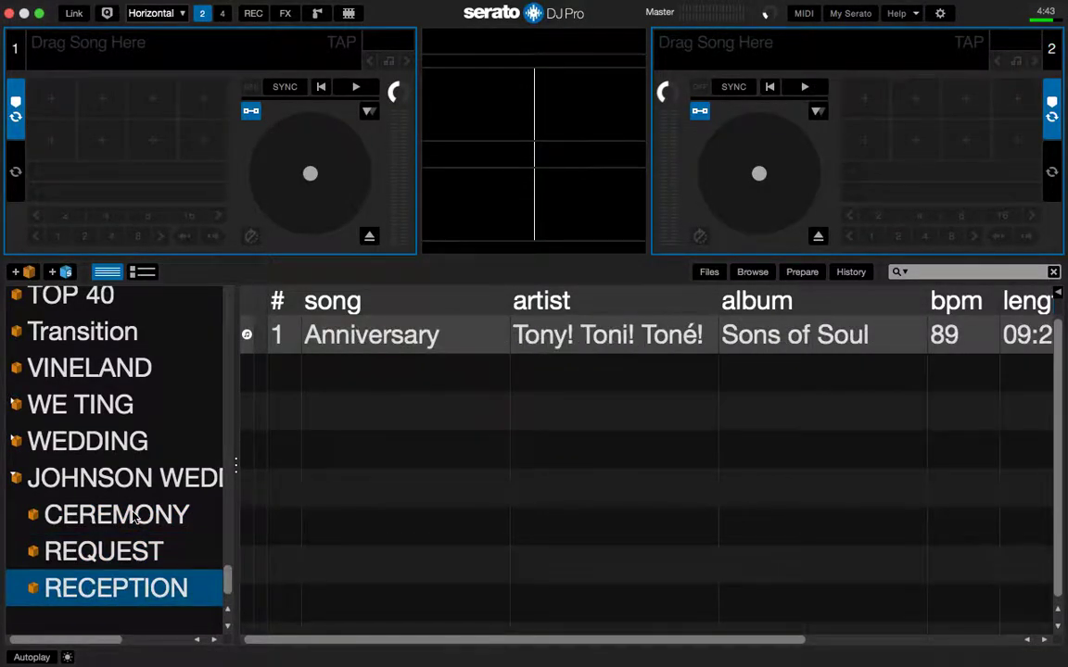
key(Up)
key(Up)
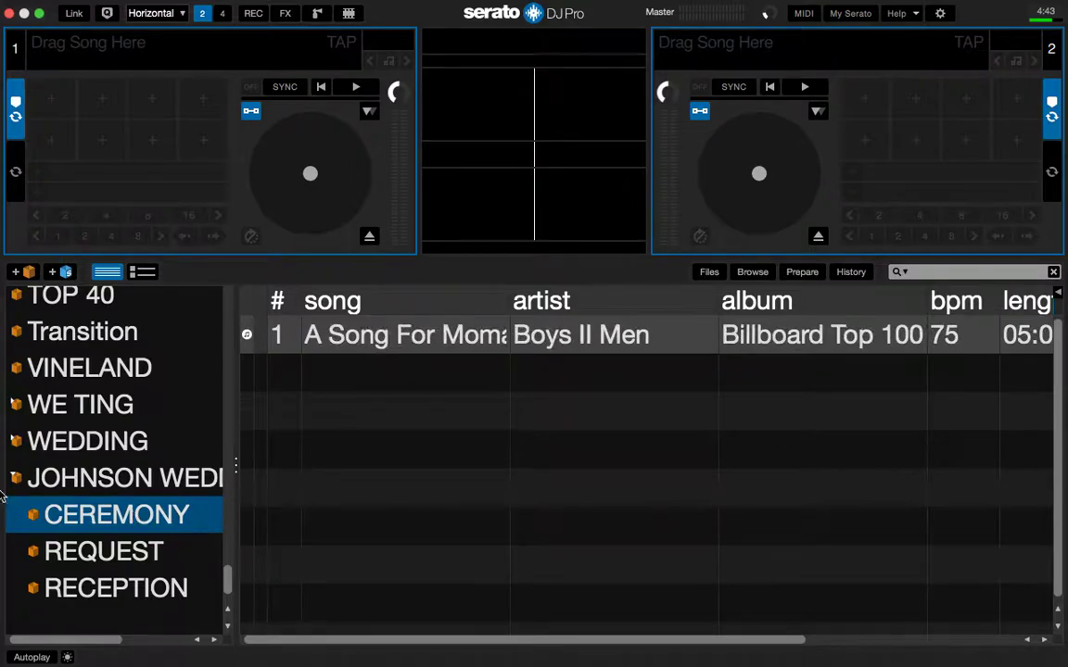
Collapse the client's wedding crate to view its combined songs, and reopen its CEREMONY subcrate.
key(Left)
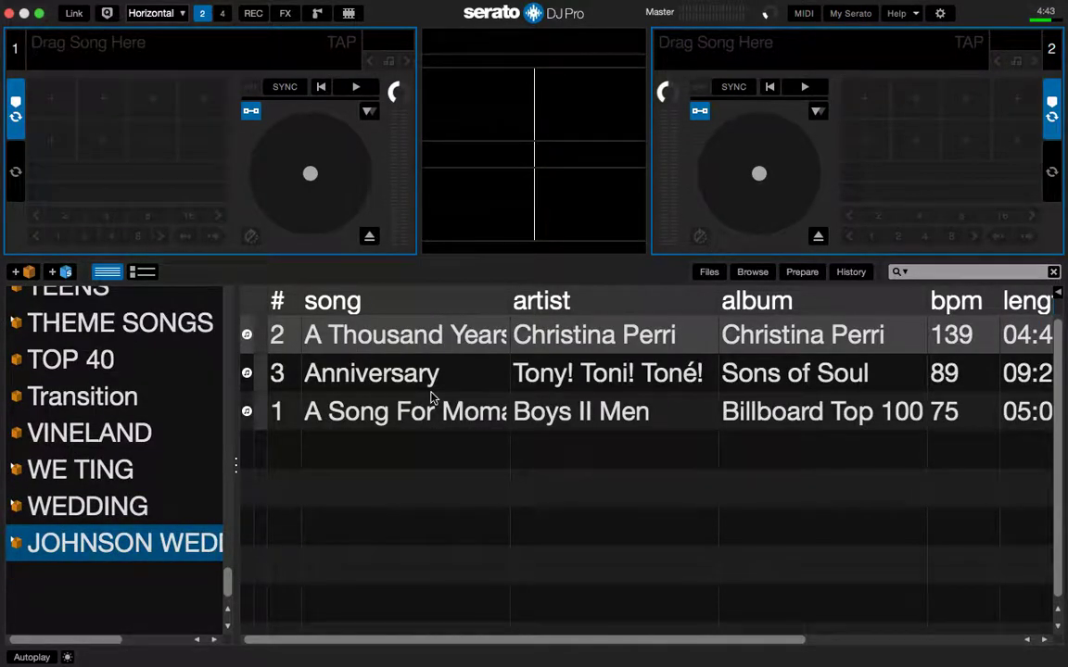
click(17, 545)
click(93, 580)
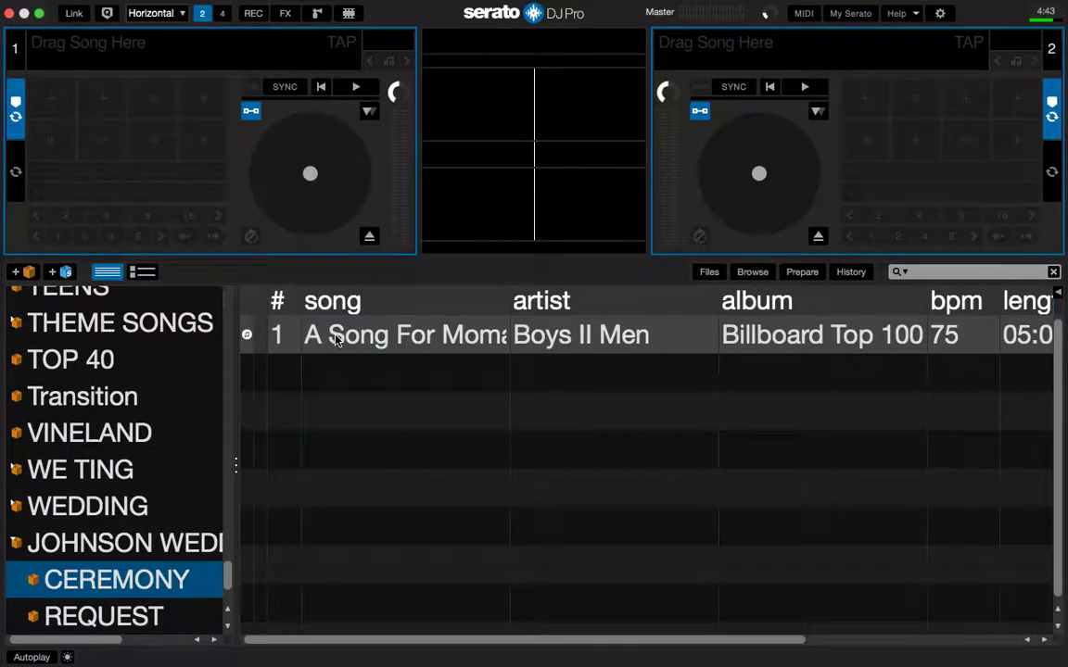
key(s)
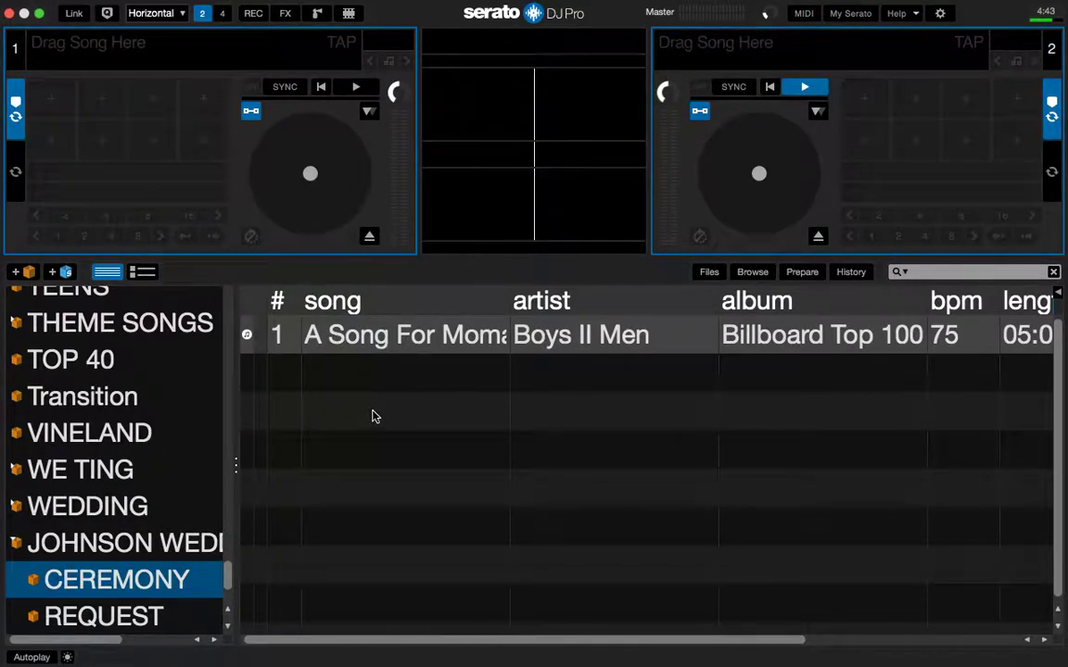
Sort the songs by track number in both the CEREMONY subcrate and the client's parent wedding crate.
click(280, 298)
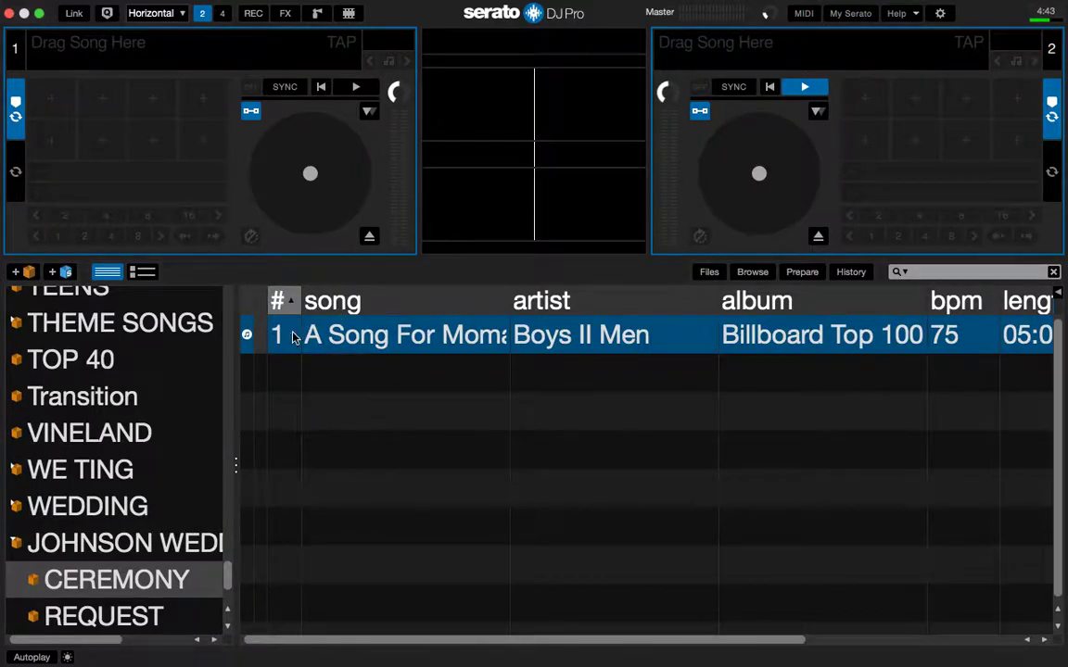
click(44, 549)
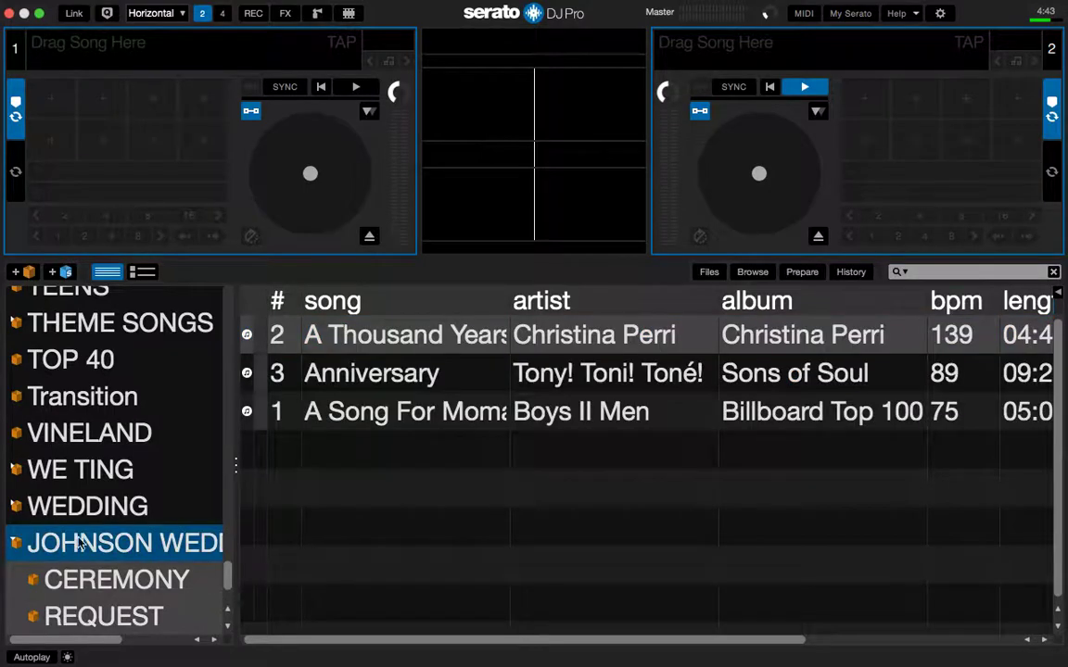
click(278, 302)
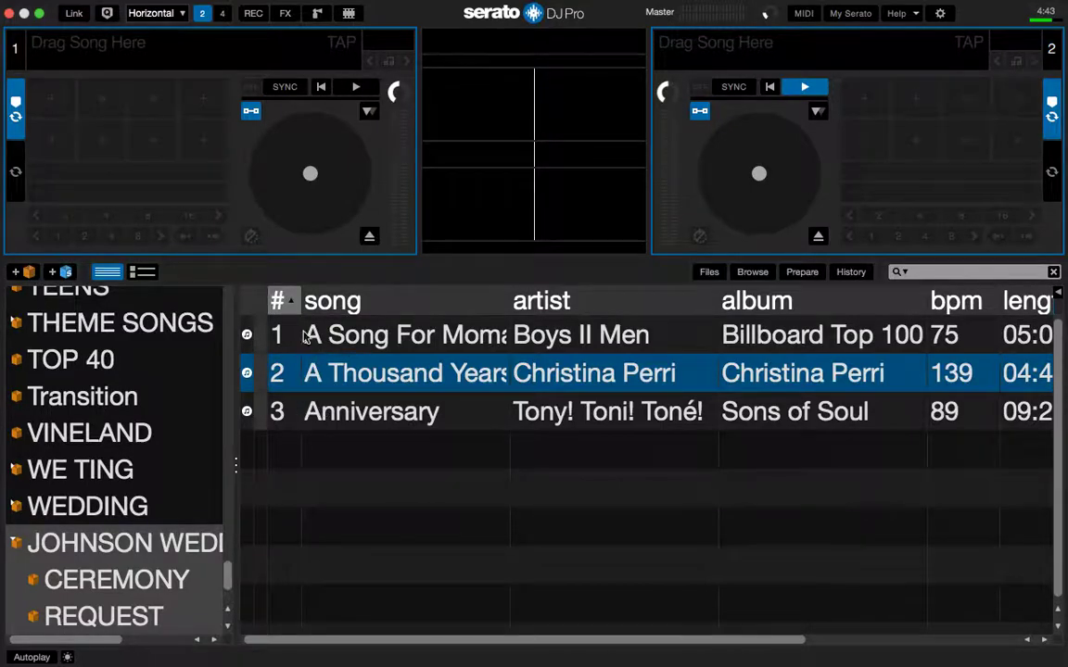
Try to move Anniversary higher in the track order of the client's parent wedding crate.
drag(332, 422, 289, 338)
double_click(338, 376)
mouse_move(338, 377)
mouse_down()
mouse_move(326, 374)
mouse_move(335, 375)
mouse_up()
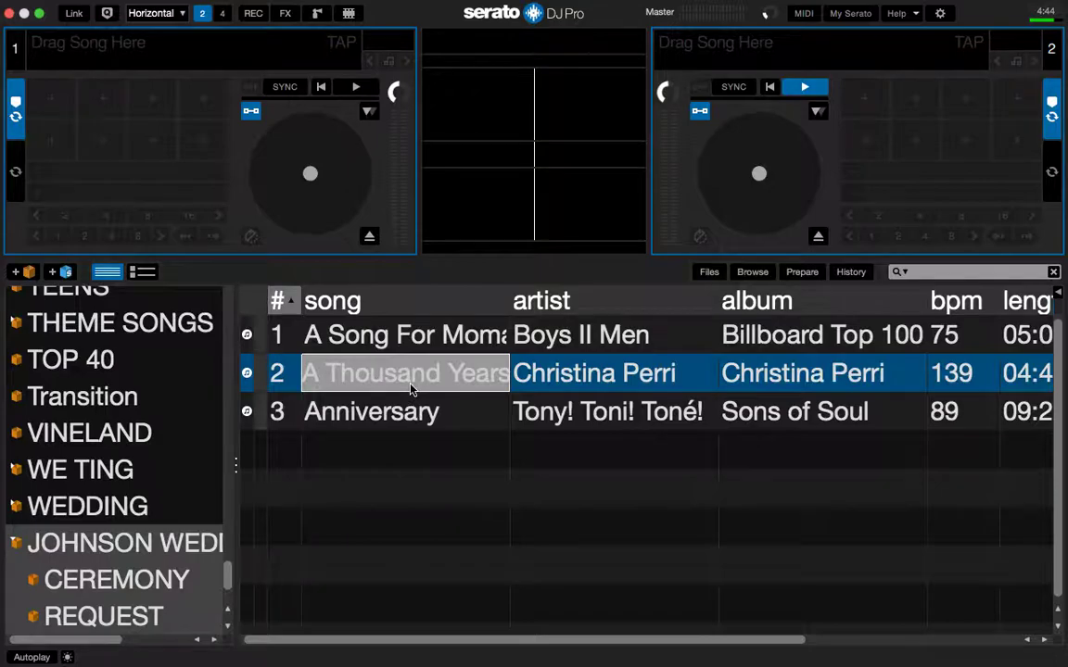
key(Escape)
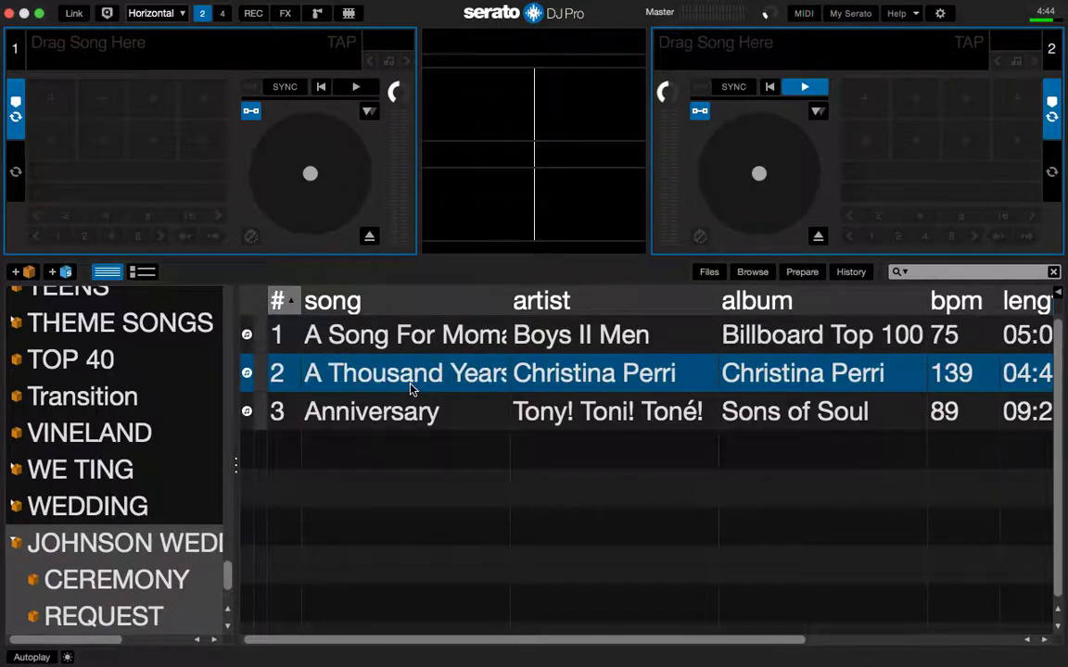
click(340, 418)
drag(340, 419, 313, 367)
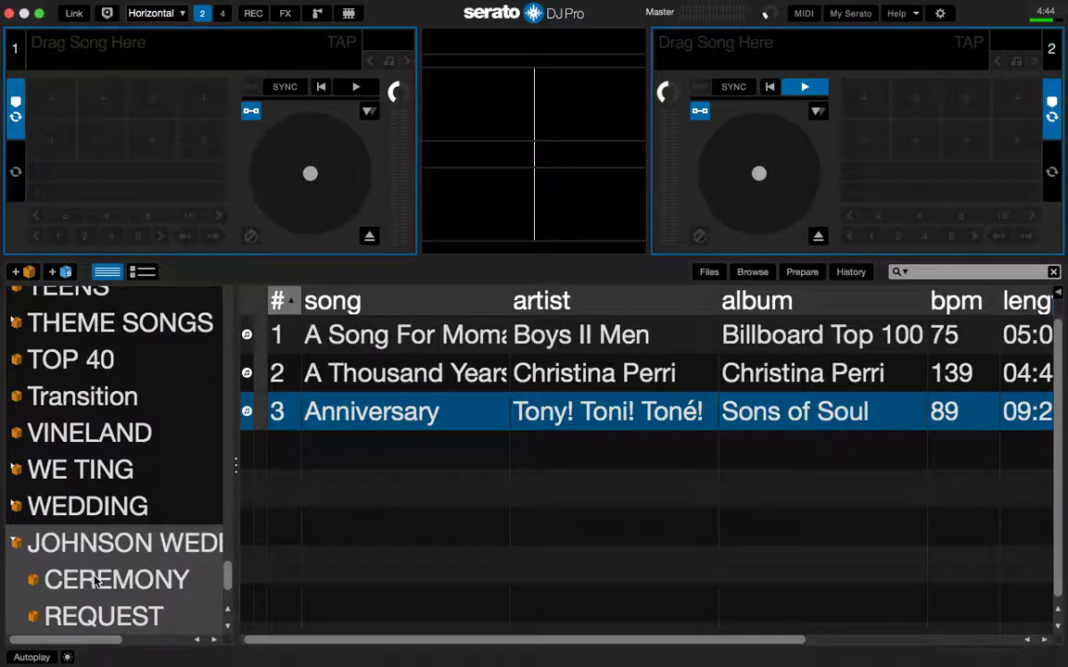
Copy At Last by Beyonce' from the WEDDING crate into the CEREMONY subcrate, and open that subcrate.
click(88, 506)
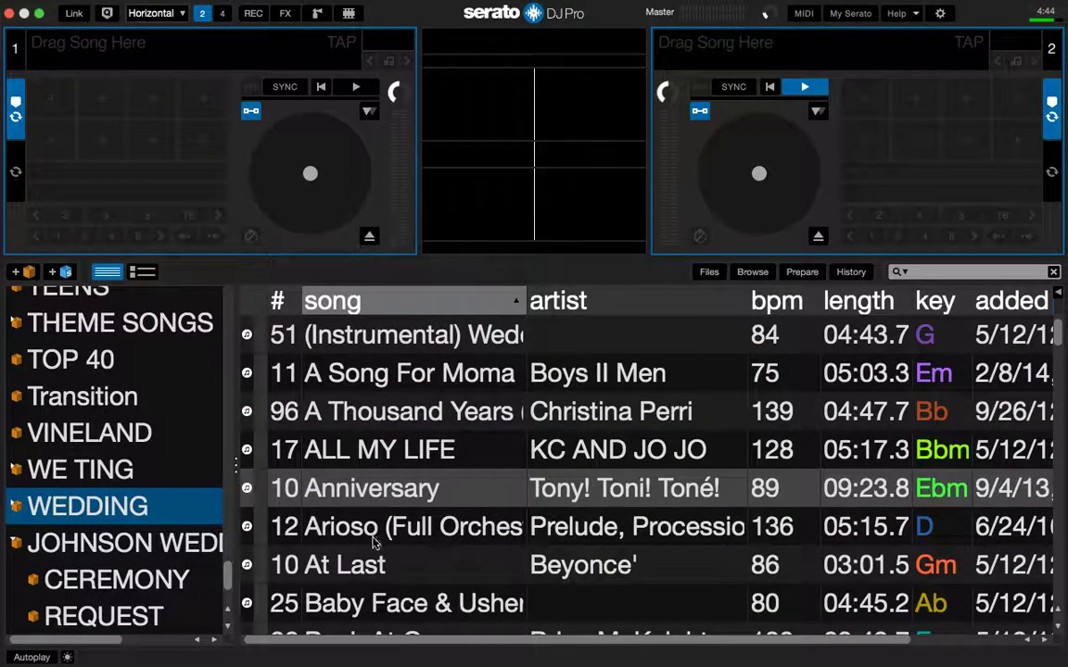
click(360, 567)
drag(359, 567, 174, 584)
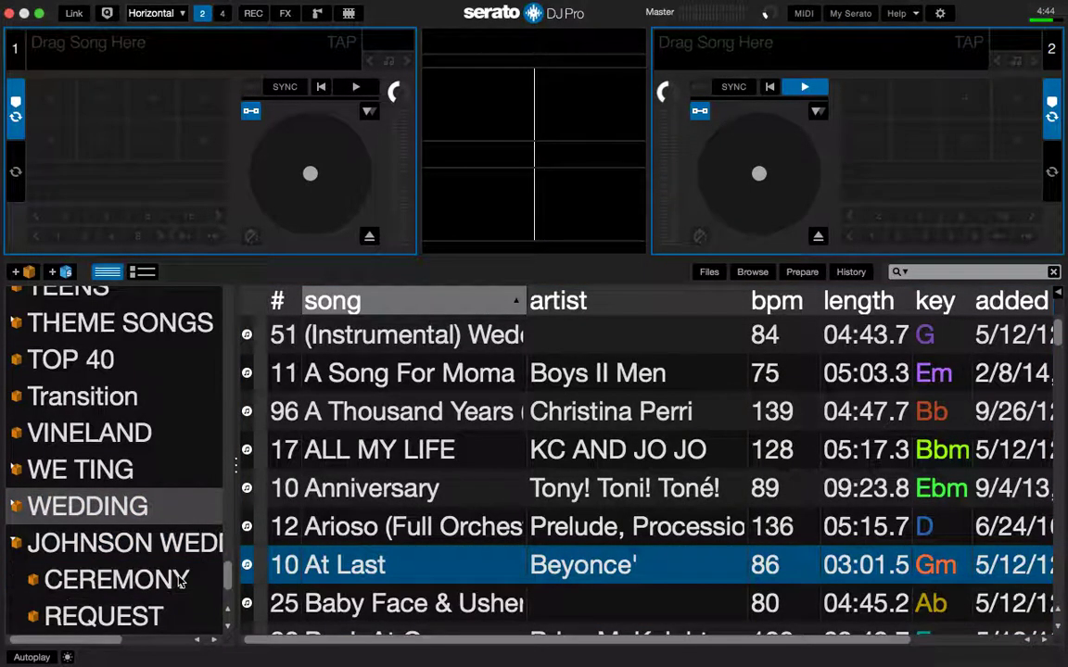
click(108, 582)
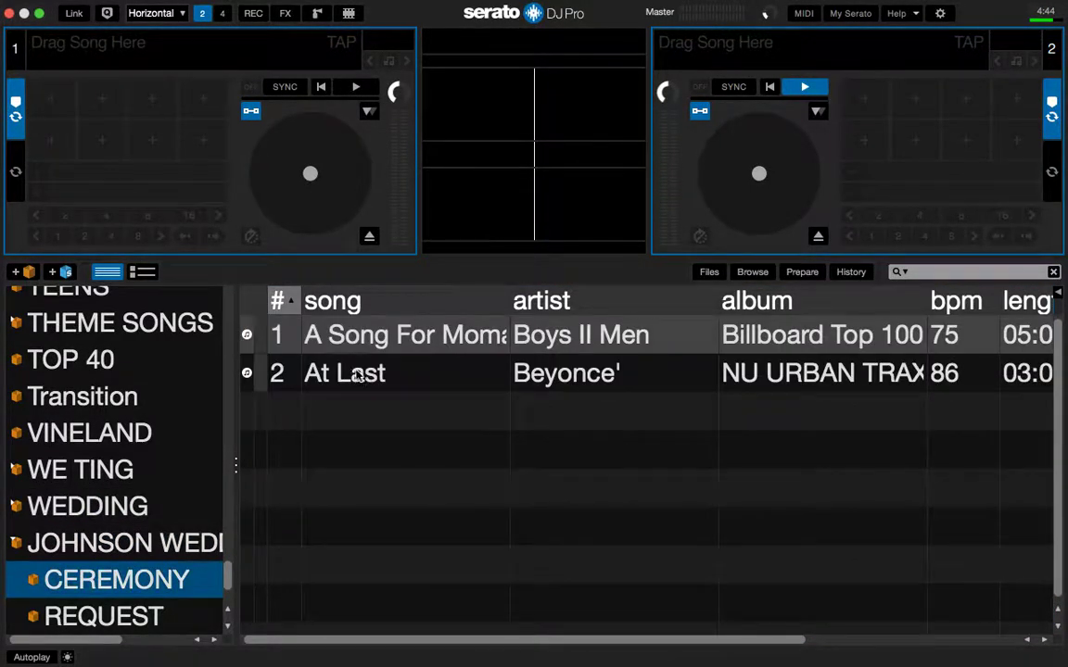
Move At Last to the first position in the CEREMONY subcrate, and try to move it higher in the client's parent wedding crate.
click(297, 375)
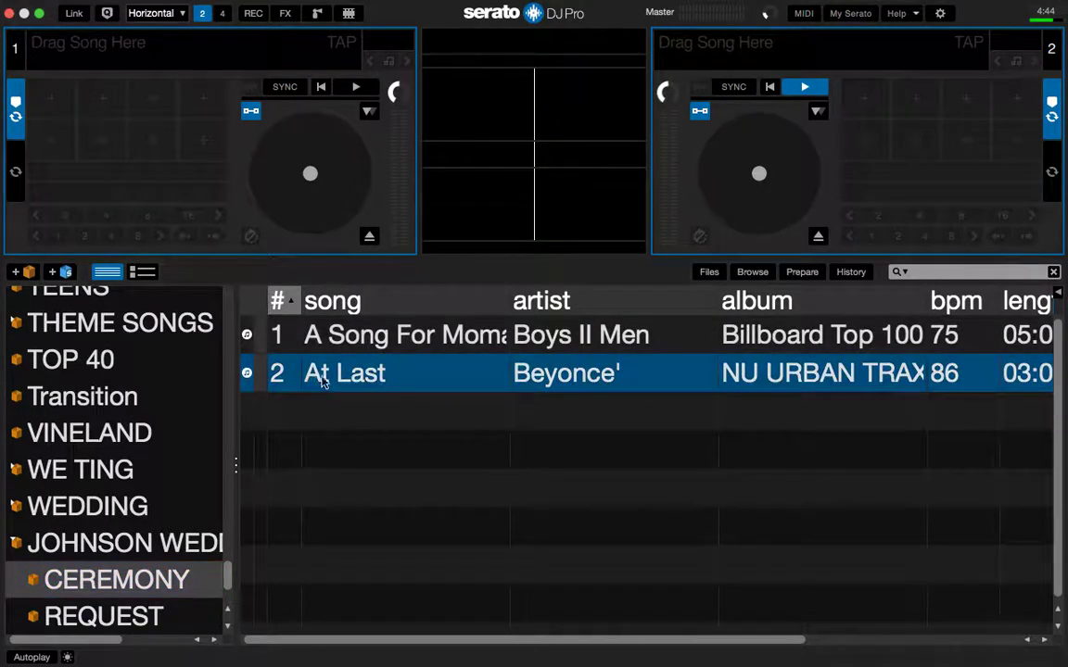
drag(330, 380, 312, 332)
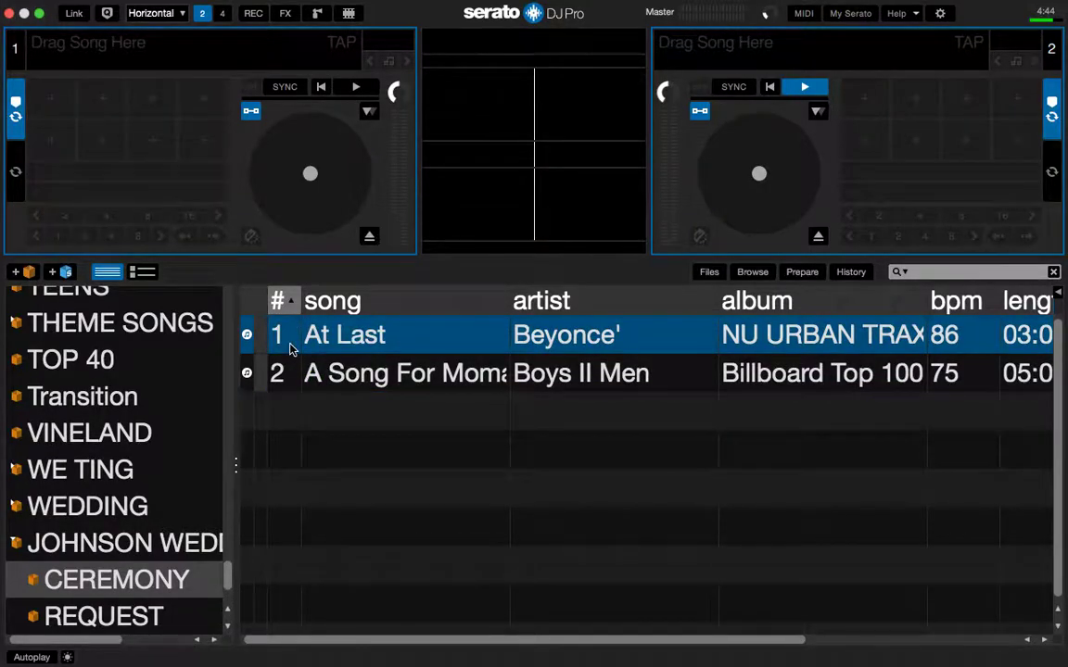
click(114, 543)
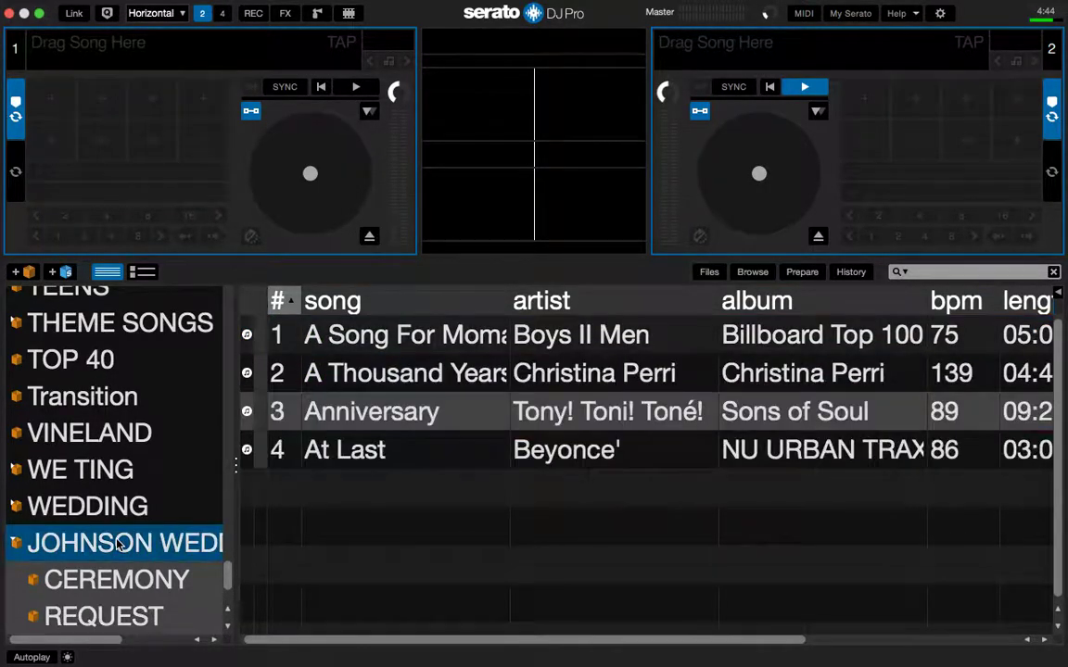
drag(317, 451, 281, 373)
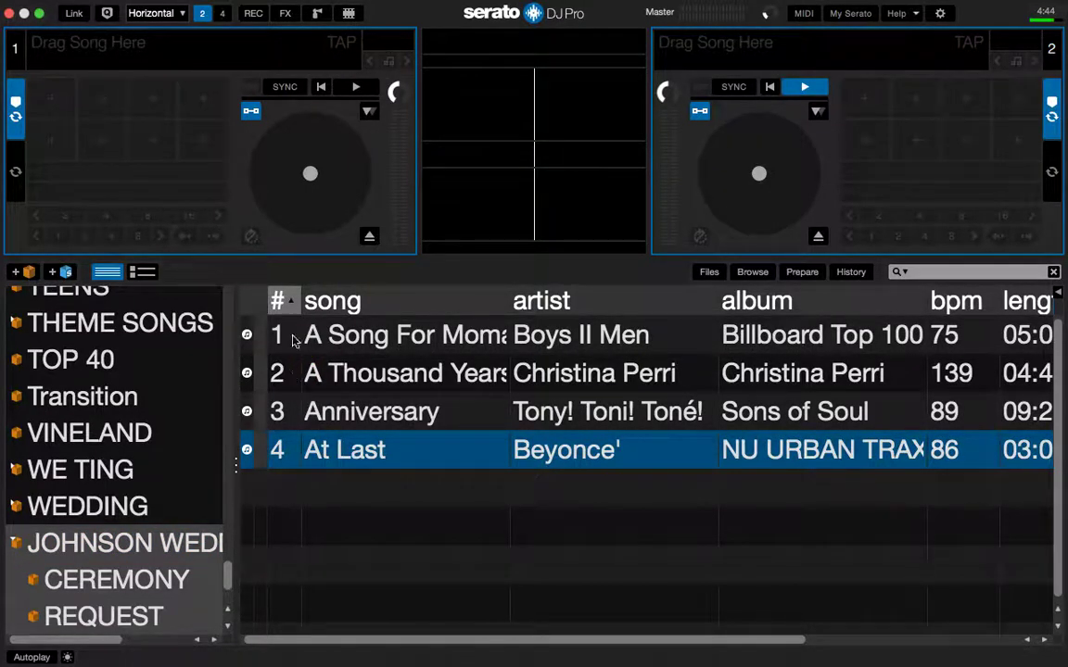
click(117, 591)
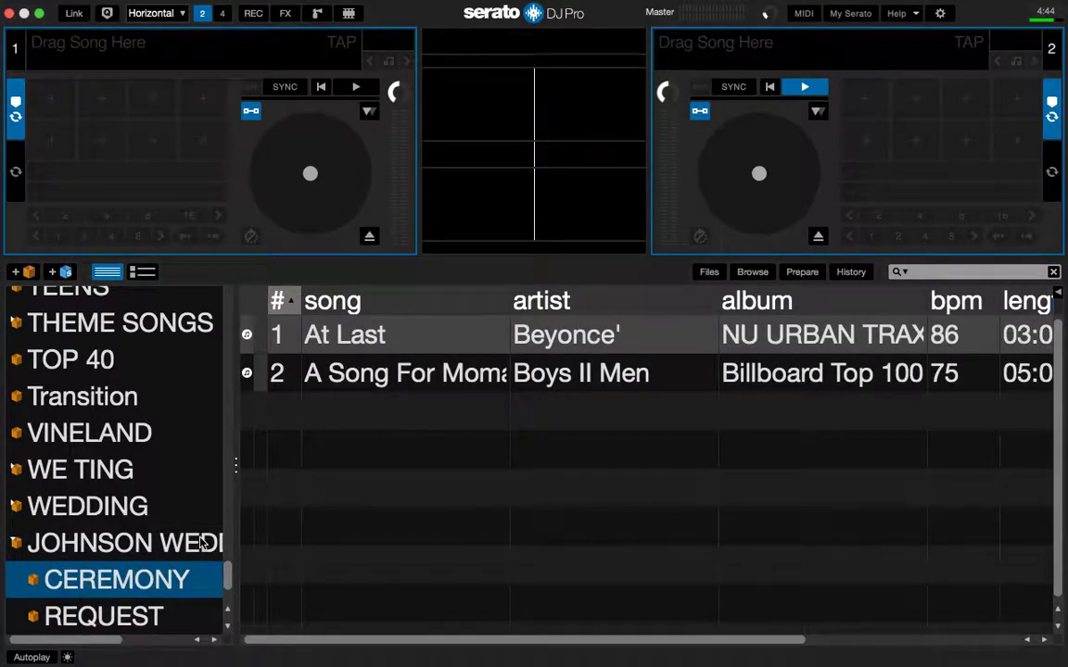
Copy A Thousand Years by Christina Perri from the REQUEST subcrate into CEREMONY, and move it to the first position there.
click(127, 621)
click(373, 341)
drag(373, 341, 176, 574)
click(176, 580)
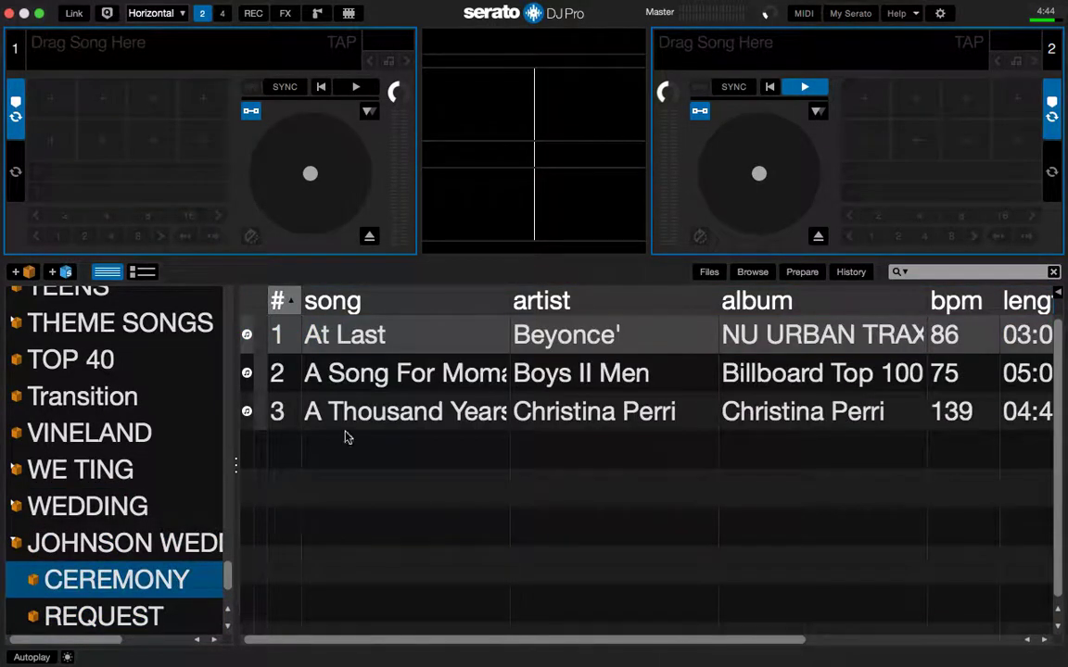
click(348, 417)
drag(347, 417, 327, 326)
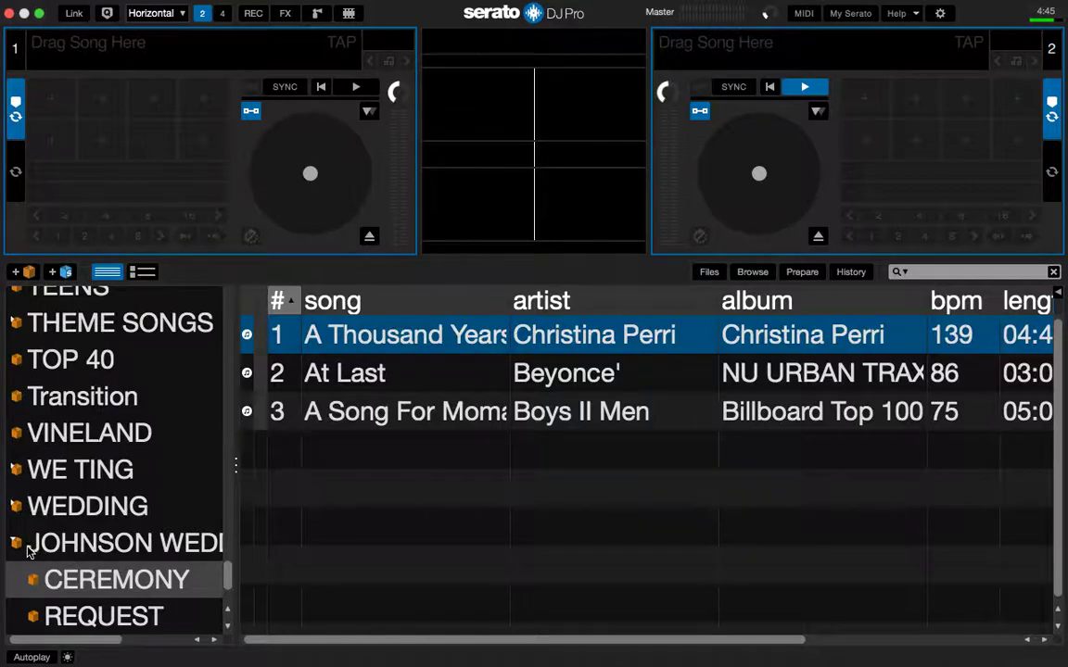
Review the songs in the CEREMONY, REQUEST and RECEPTION subcrates, and collapse the client's wedding crate.
click(53, 571)
scroll(84, 584, down, 3)
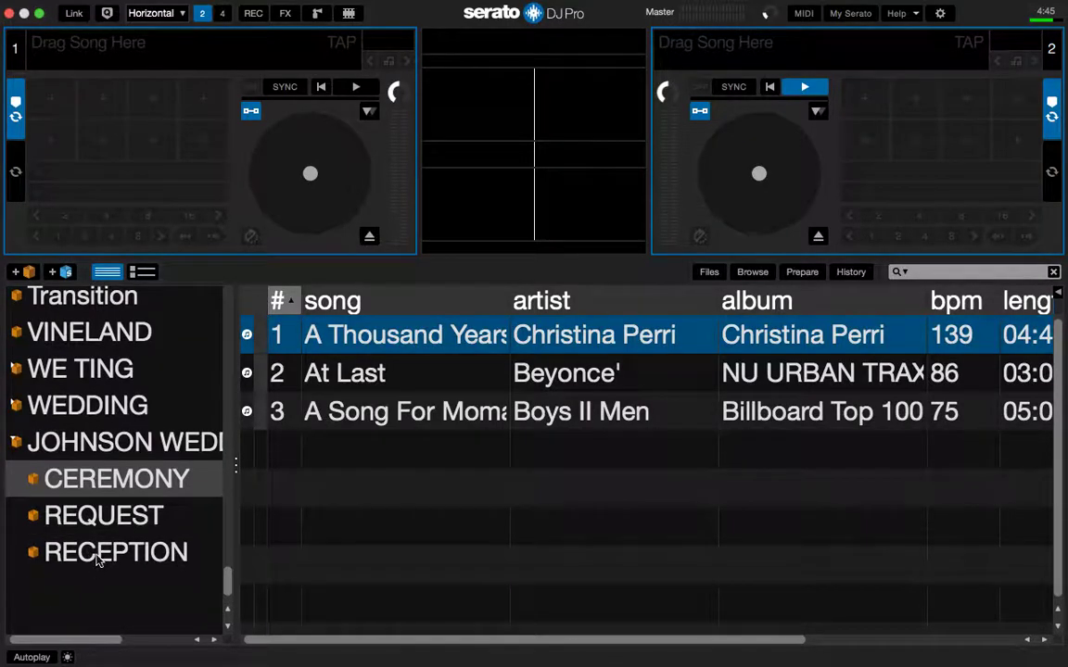
click(97, 555)
click(80, 515)
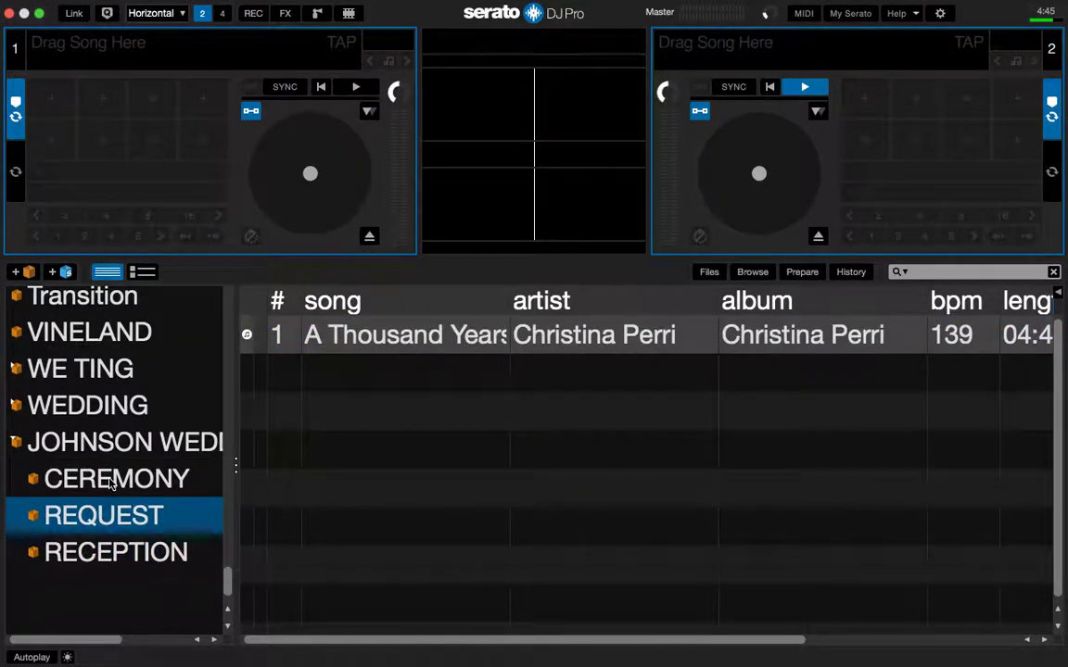
click(110, 482)
click(91, 516)
click(97, 555)
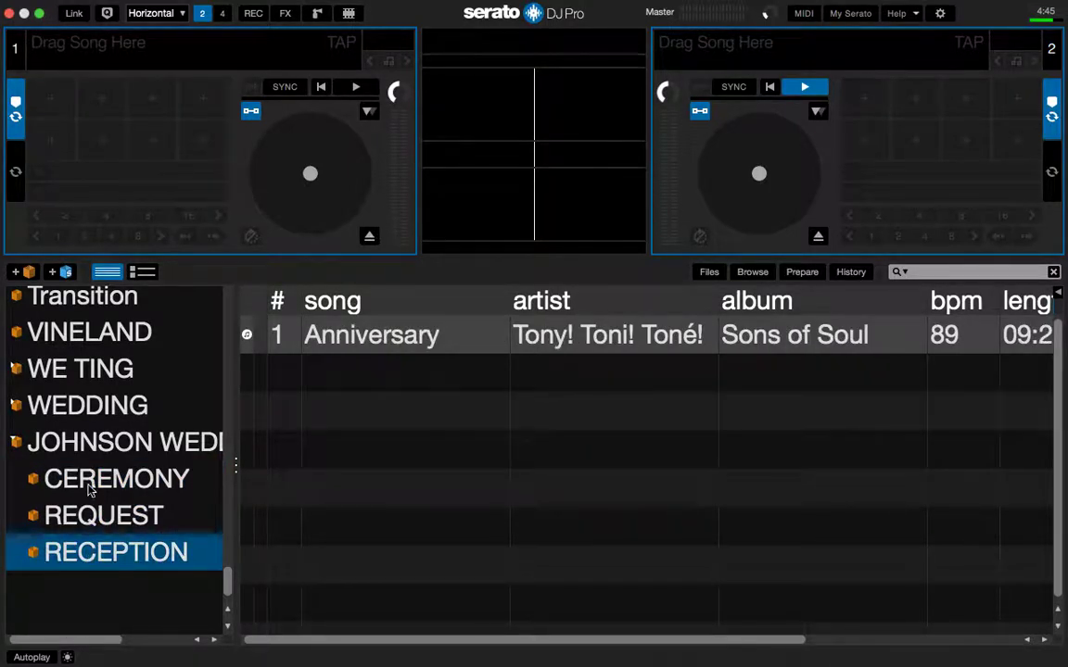
click(15, 444)
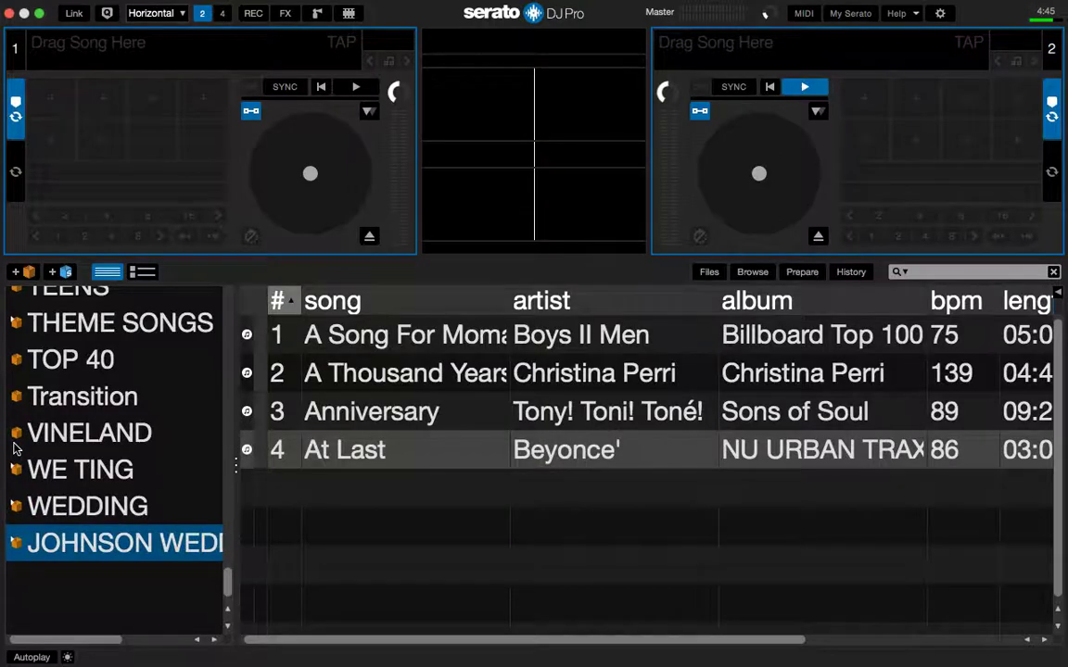
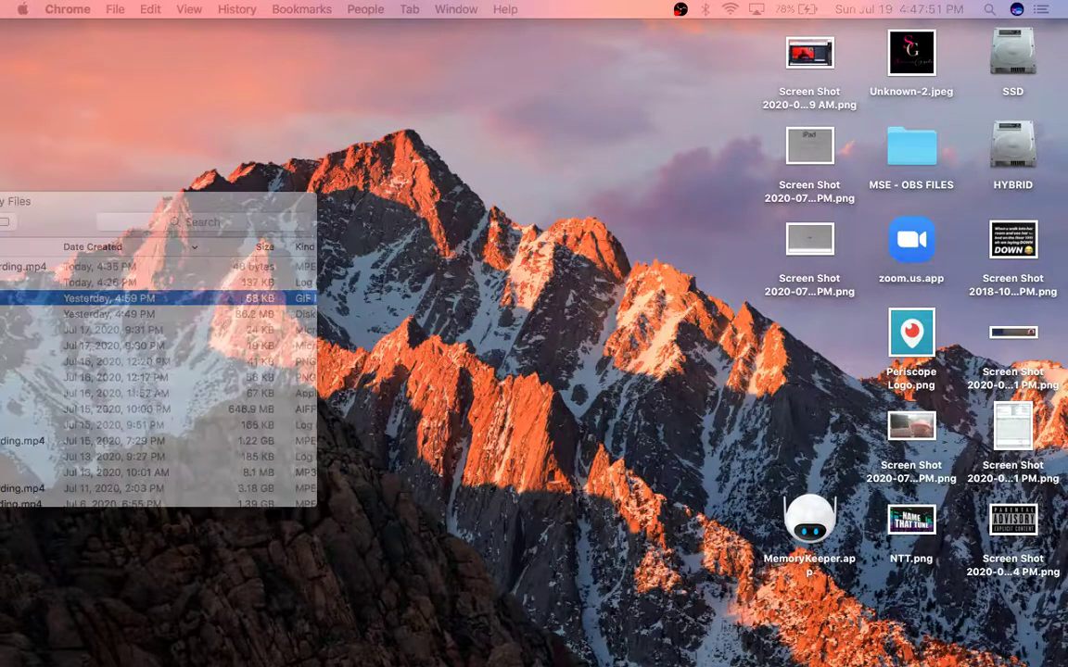
Bring the Finder window fully into view and open the _Serato_ folder inside the Music folder.
drag(0, 185, 247, 140)
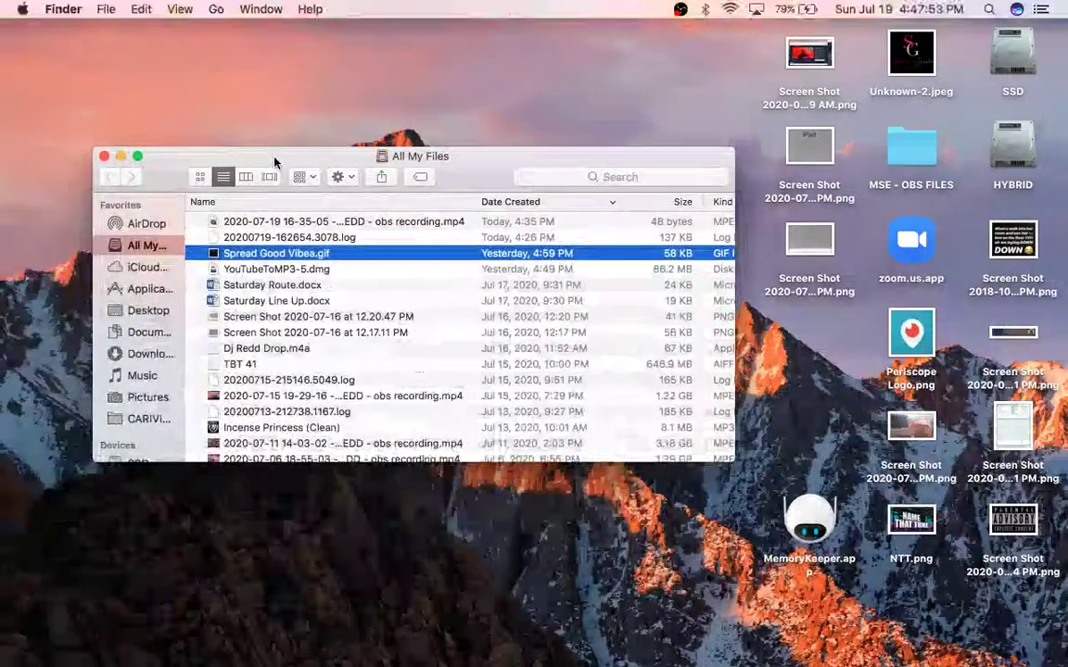
click(142, 376)
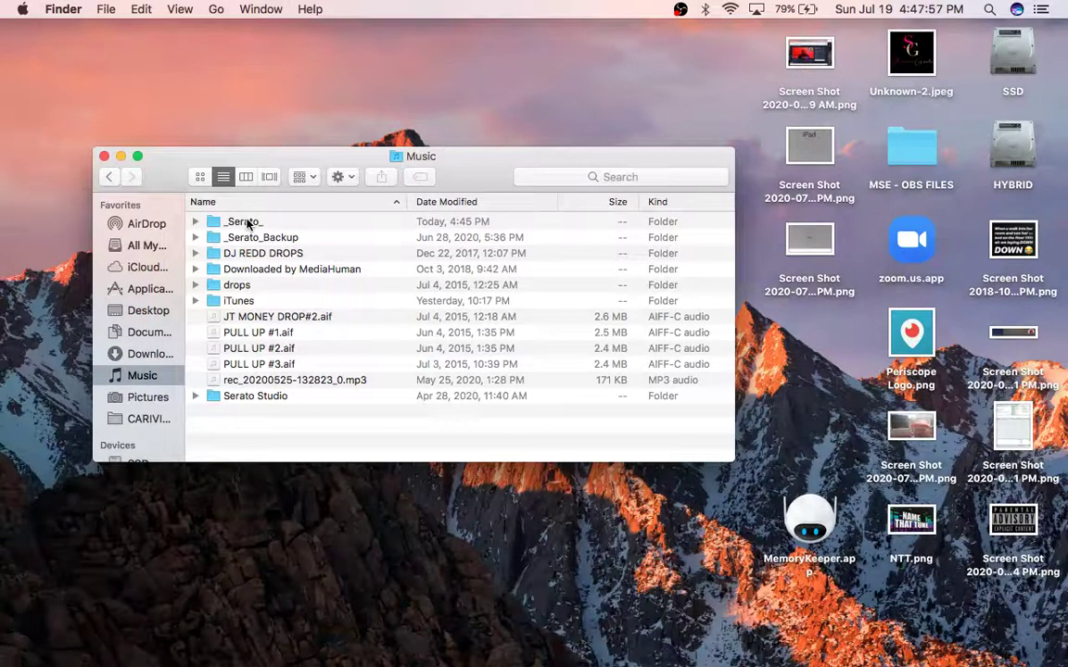
double_click(248, 223)
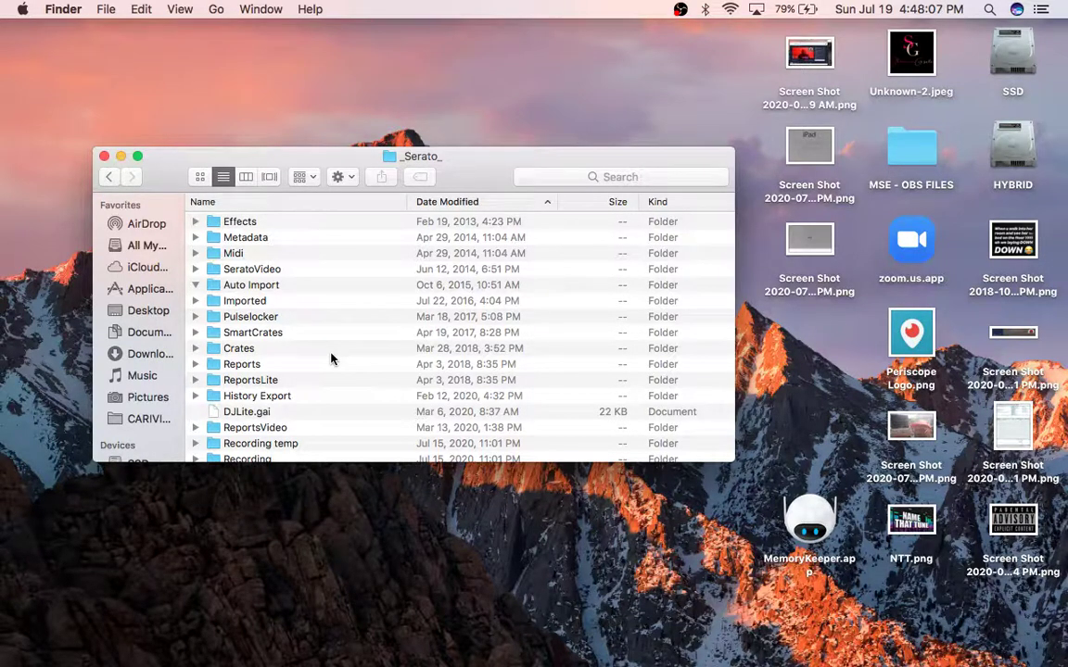
Sort the _Serato_ folder by name and move the neworder.pref file to the Trash.
scroll(231, 366, down, 5)
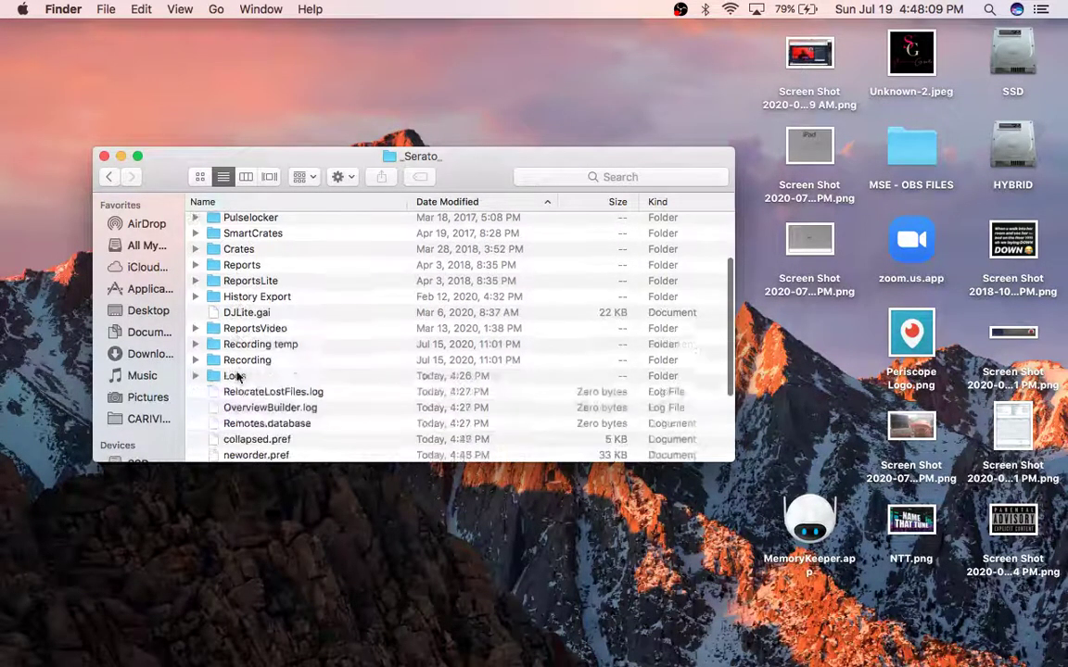
scroll(238, 376, down, 5)
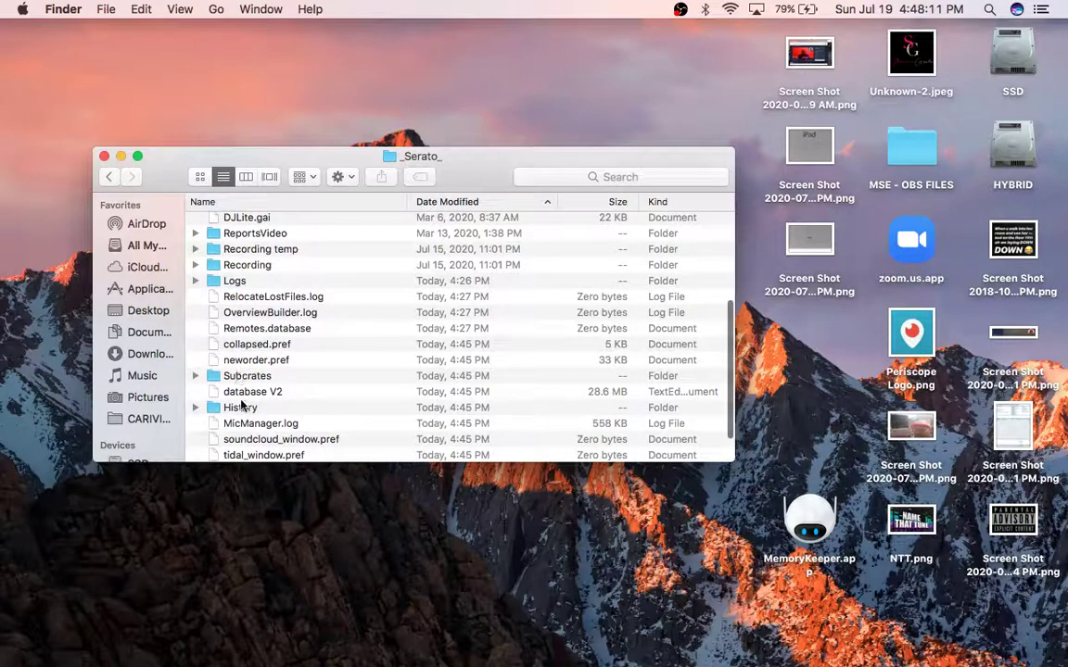
scroll(244, 413, down, 3)
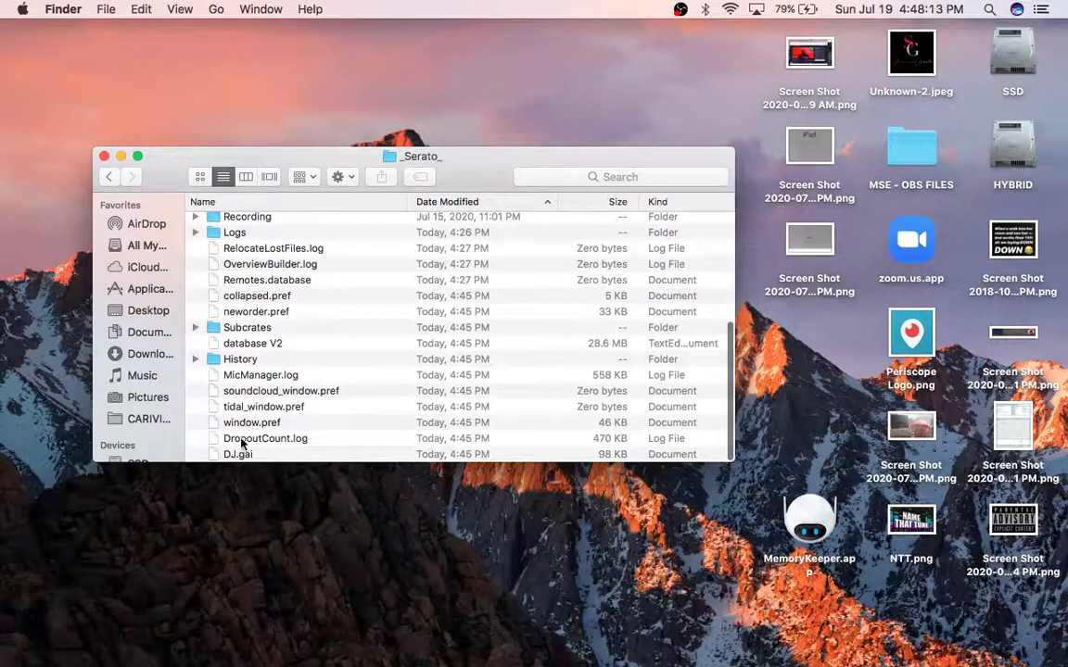
click(247, 200)
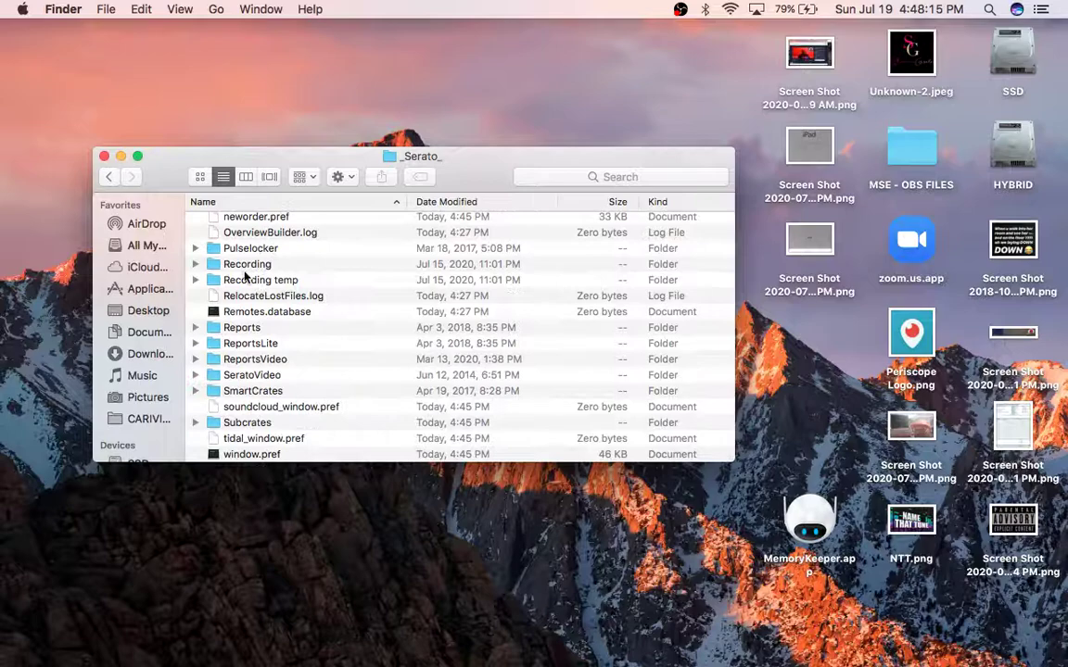
scroll(245, 364, up, 2)
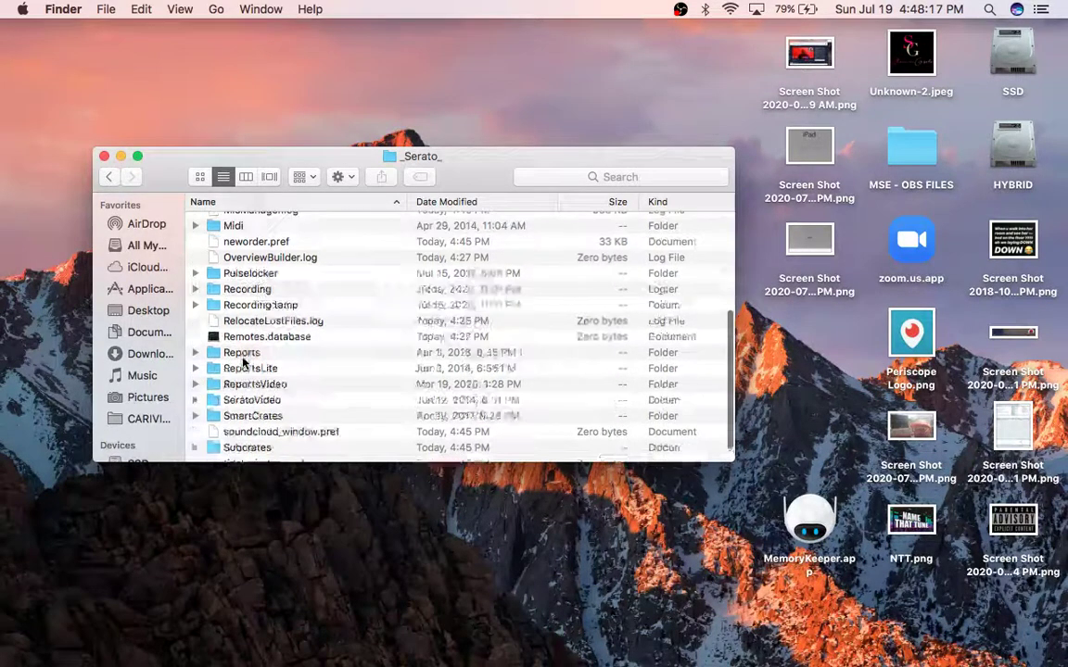
scroll(243, 363, up, 3)
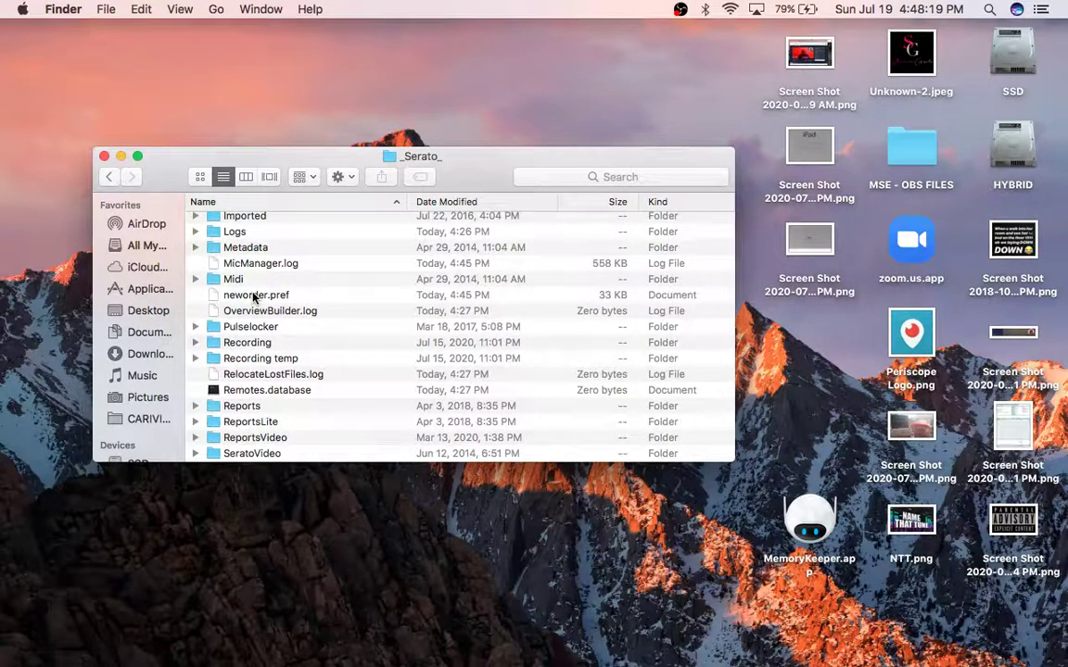
click(254, 297)
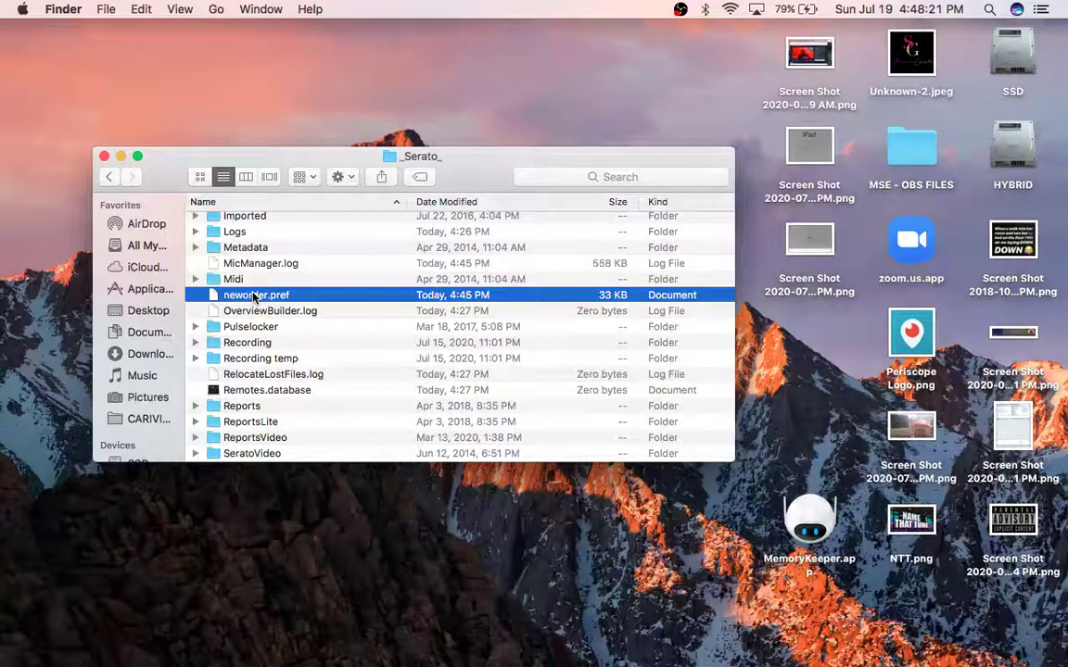
right_click(254, 297)
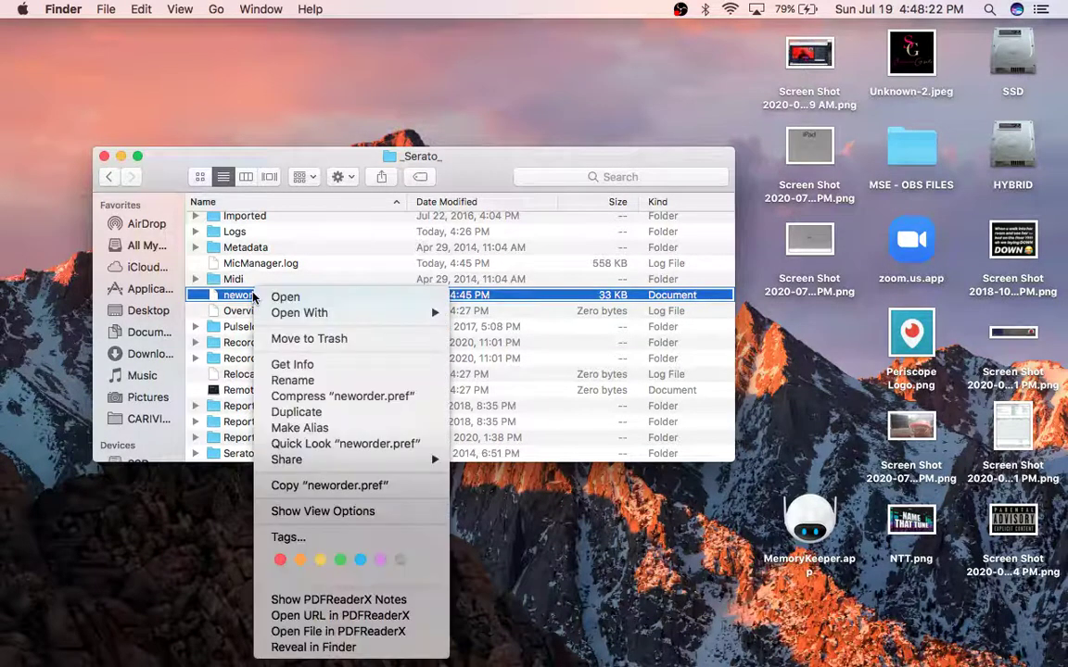
click(278, 339)
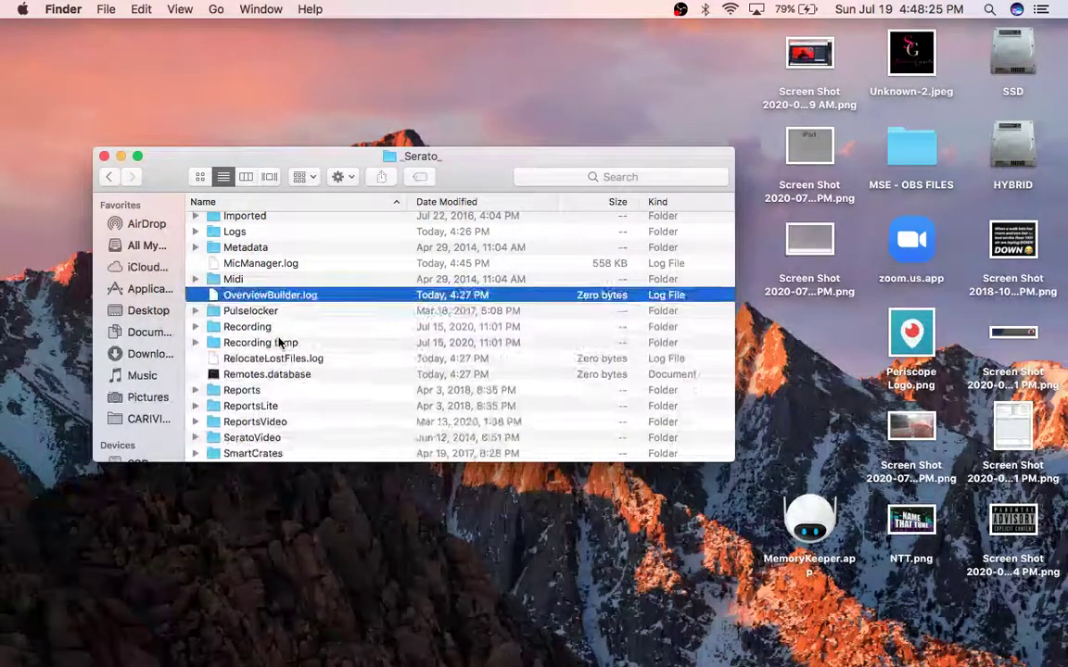
Close the _Serato_ folder window and launch Serato DJ Pro.
click(104, 157)
mouse_move(435, 663)
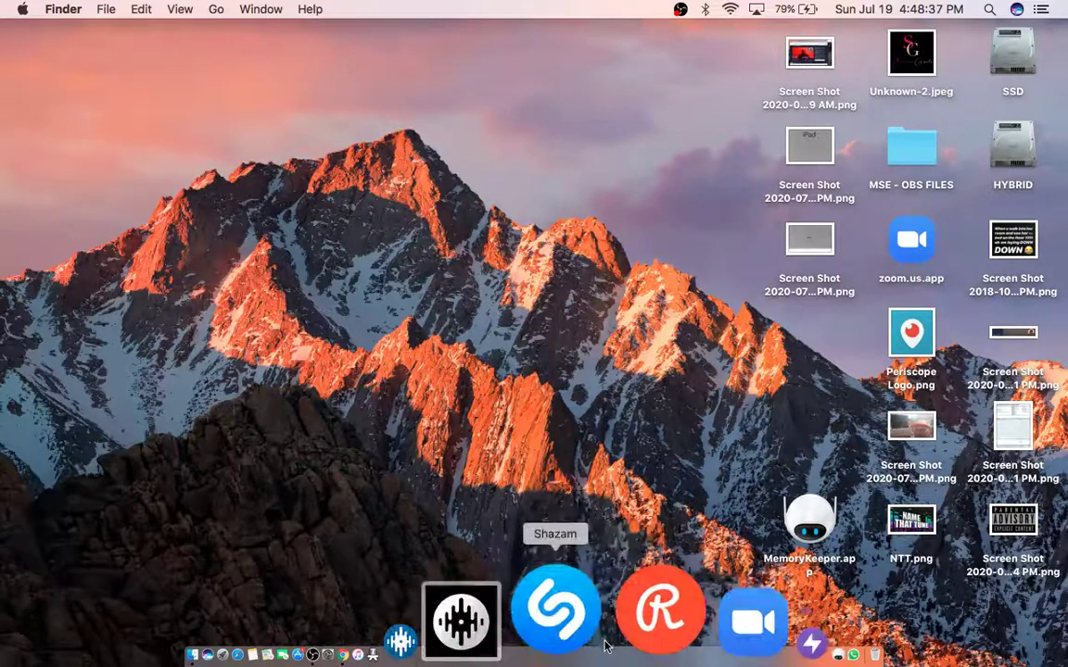
click(563, 612)
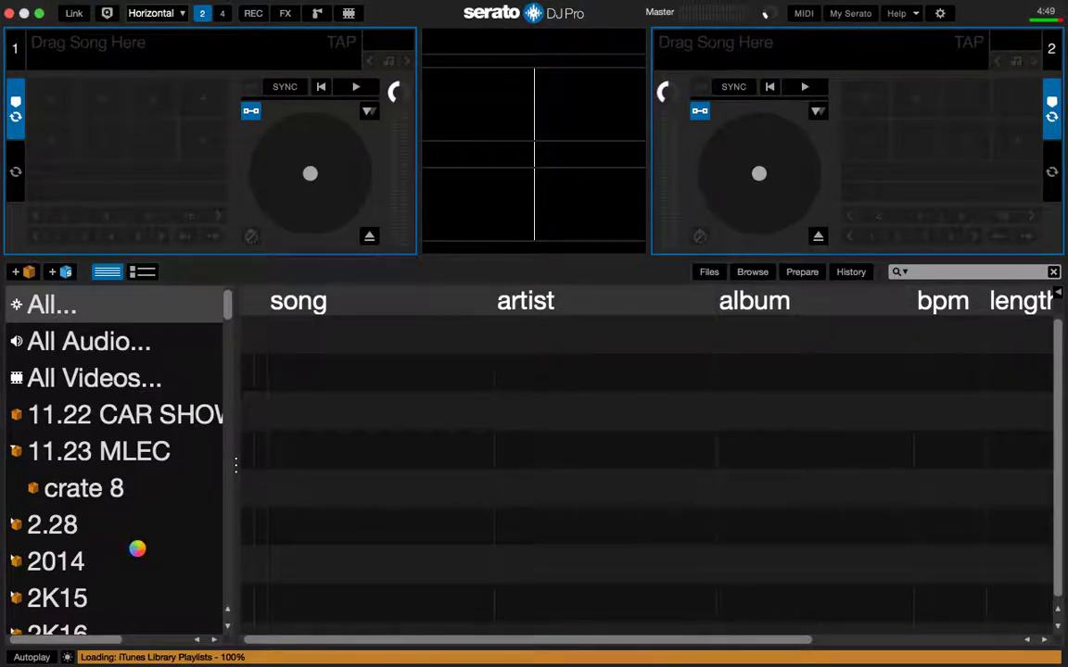
Look through the whole crate list to check the alphabetical order and the position of the client's wedding crate.
scroll(137, 554, down, 5)
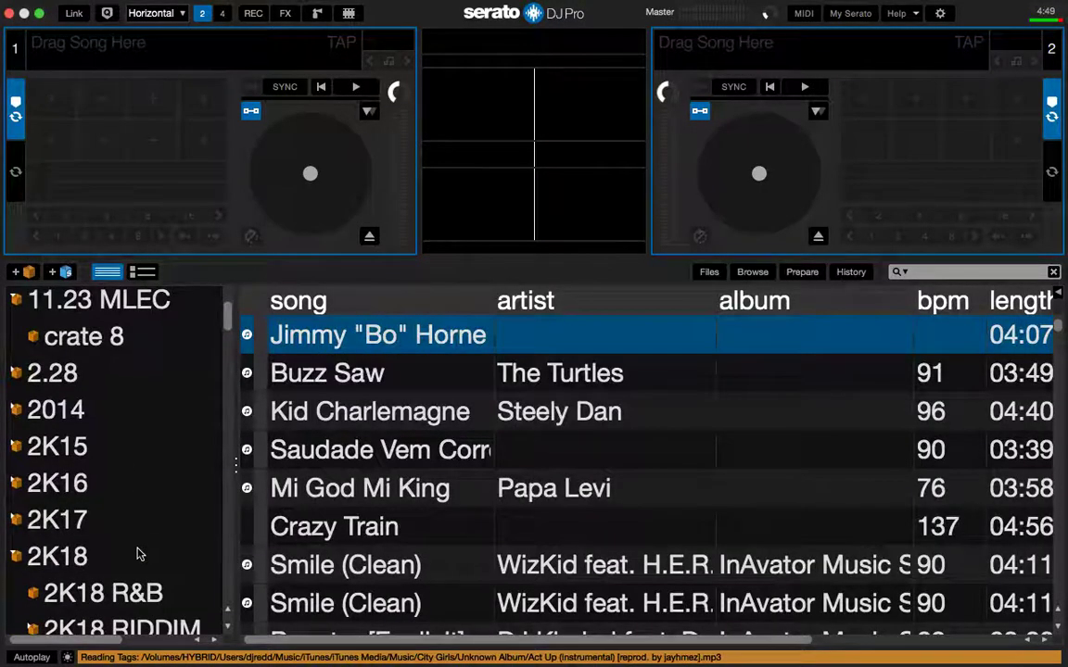
scroll(137, 554, down, 10)
scroll(138, 555, down, 20)
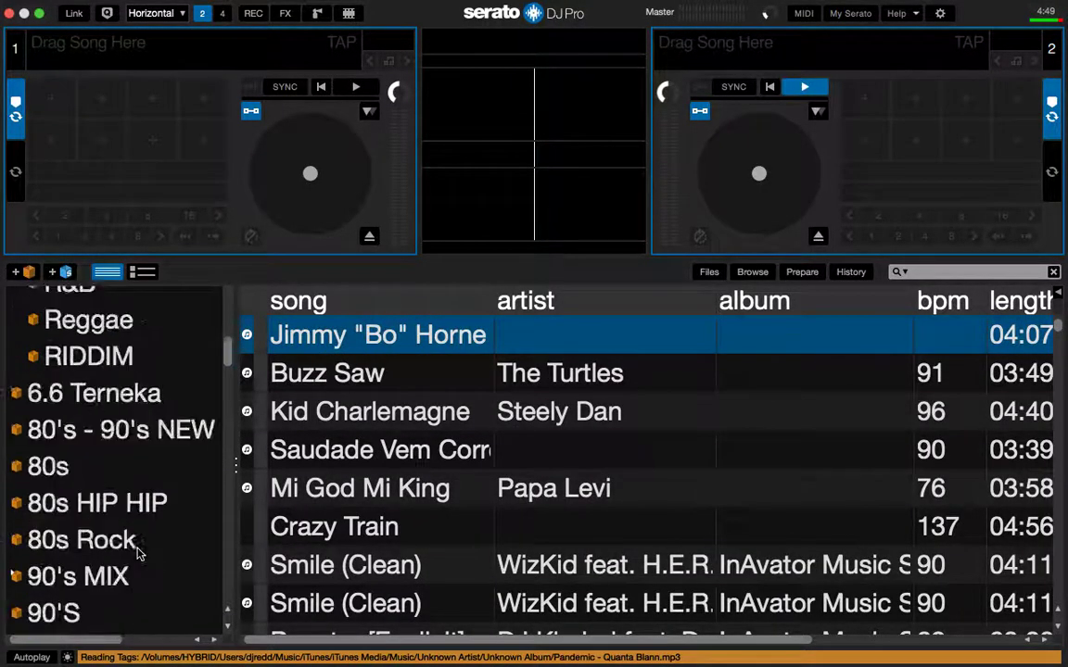
scroll(137, 555, down, 20)
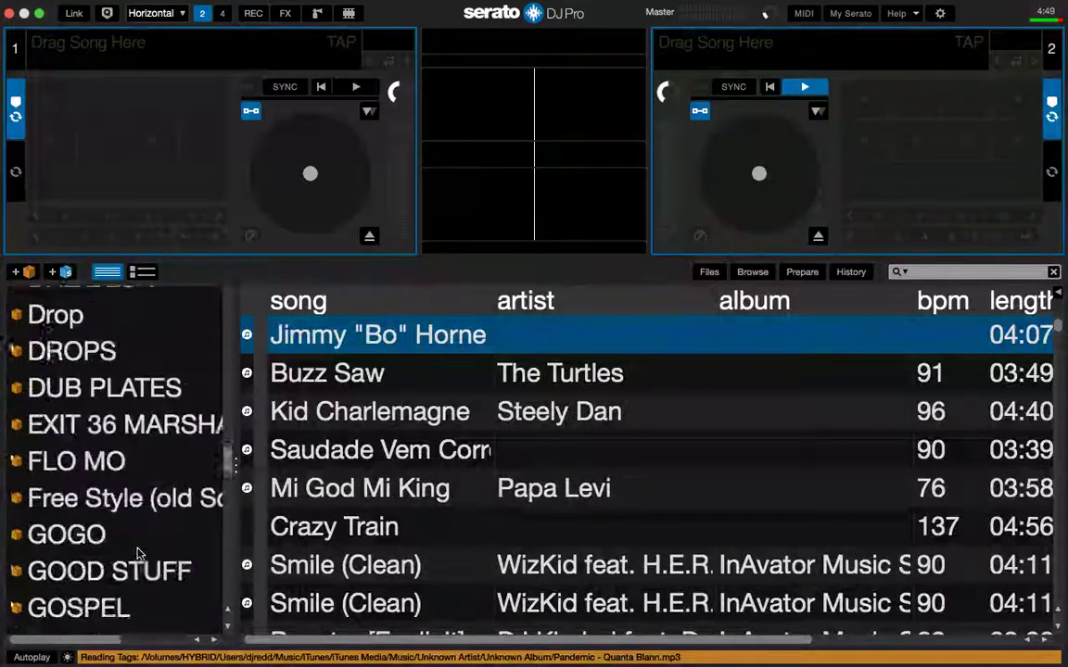
scroll(137, 555, down, 1)
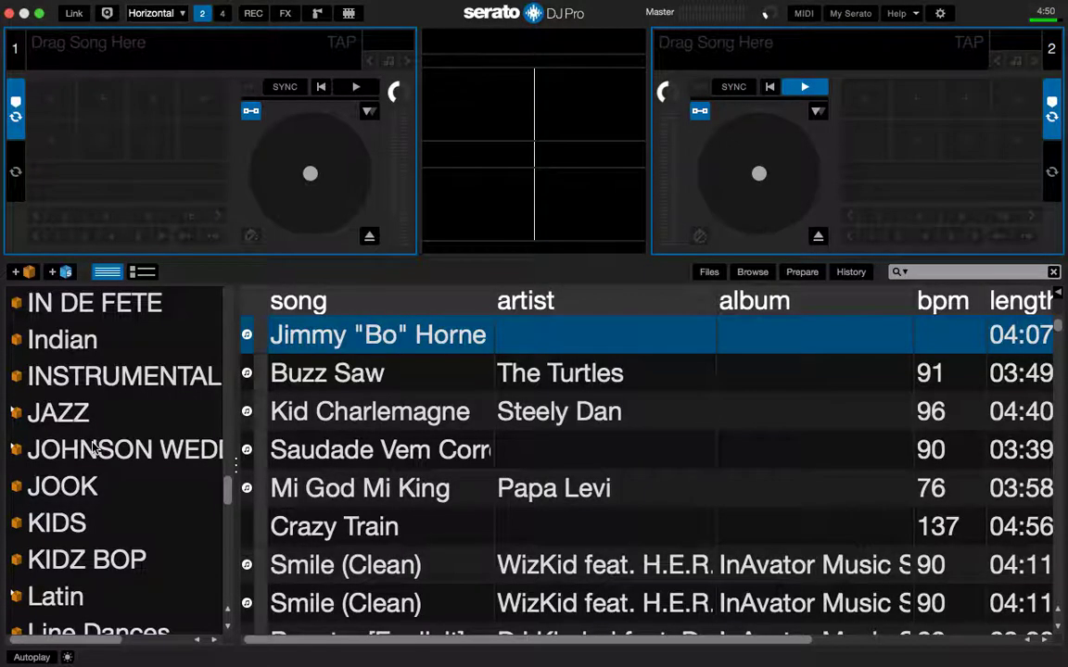
scroll(130, 487, down, 15)
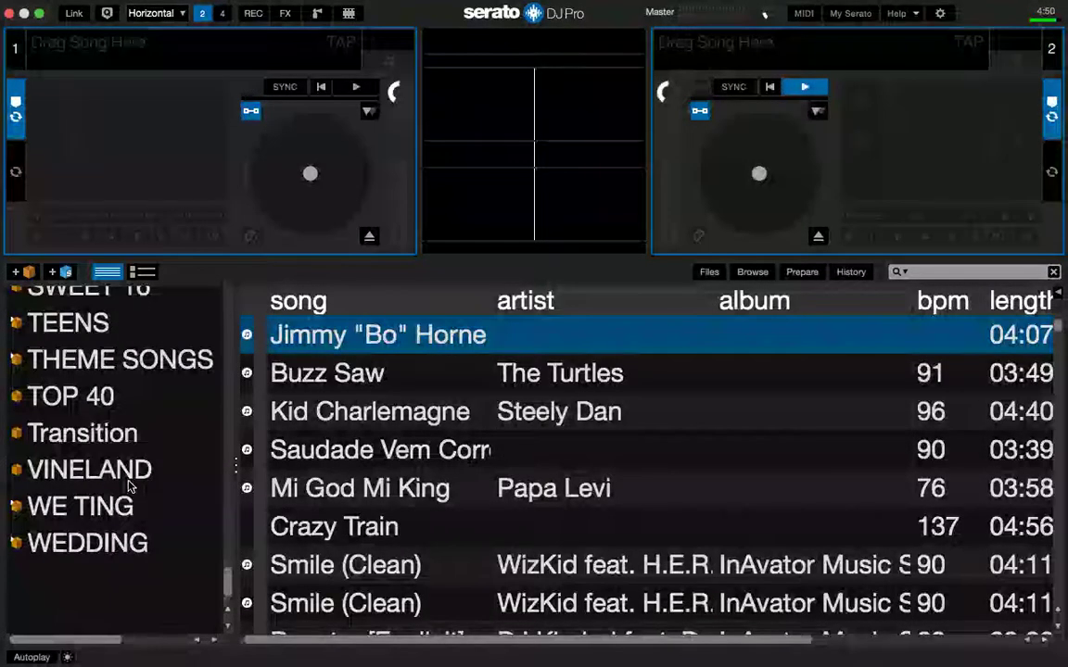
scroll(102, 478, up, 20)
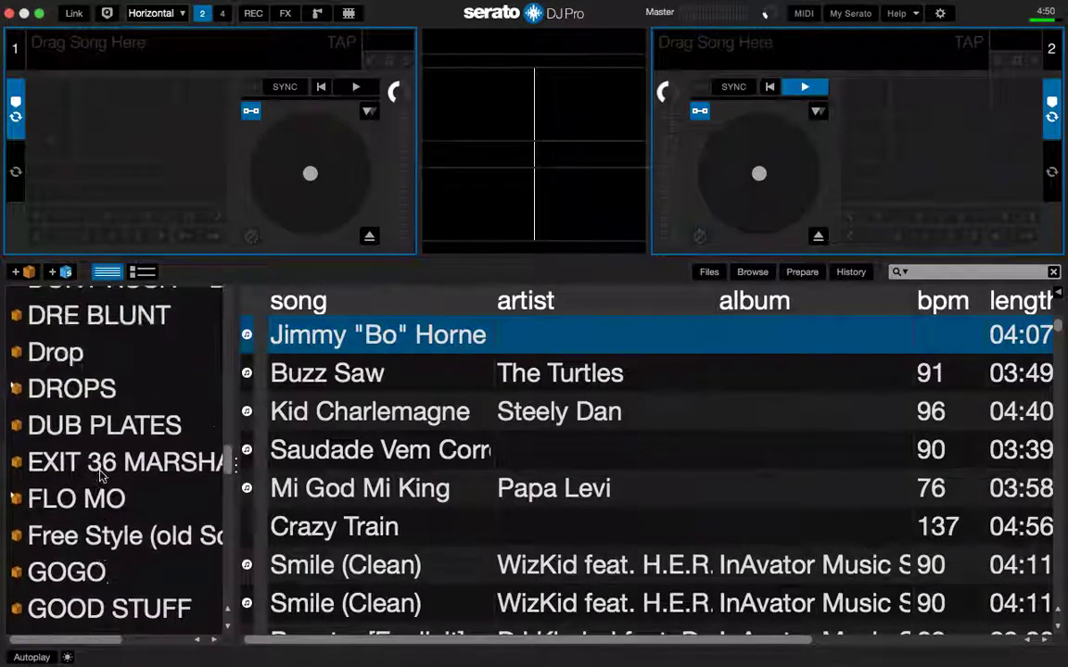
scroll(102, 478, down, 10)
scroll(101, 478, up, 10)
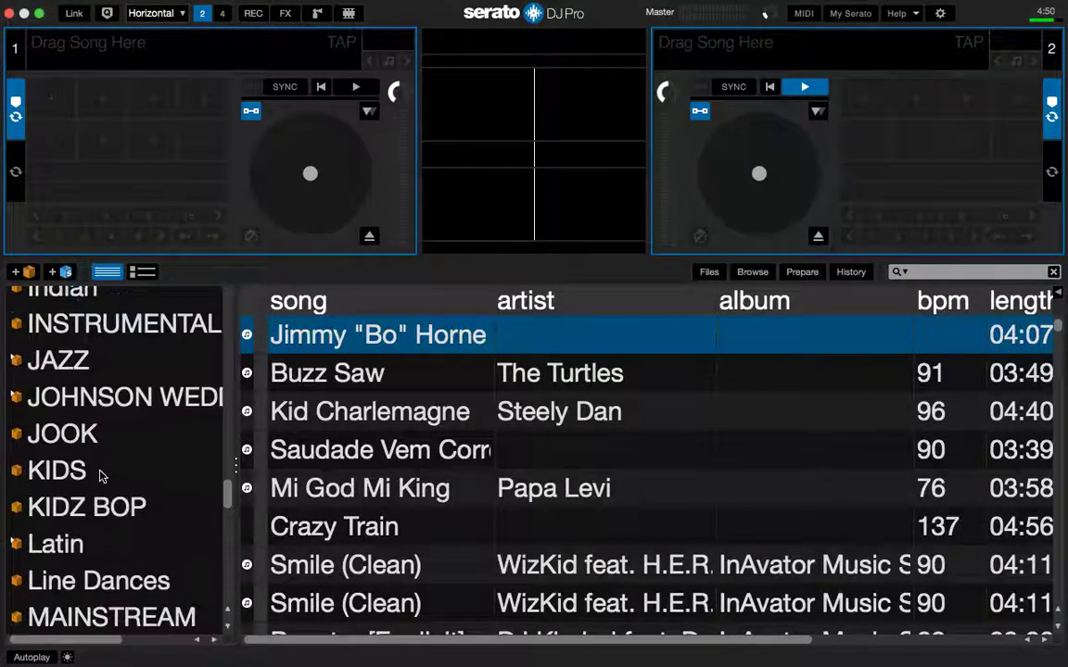
scroll(95, 410, up, 3)
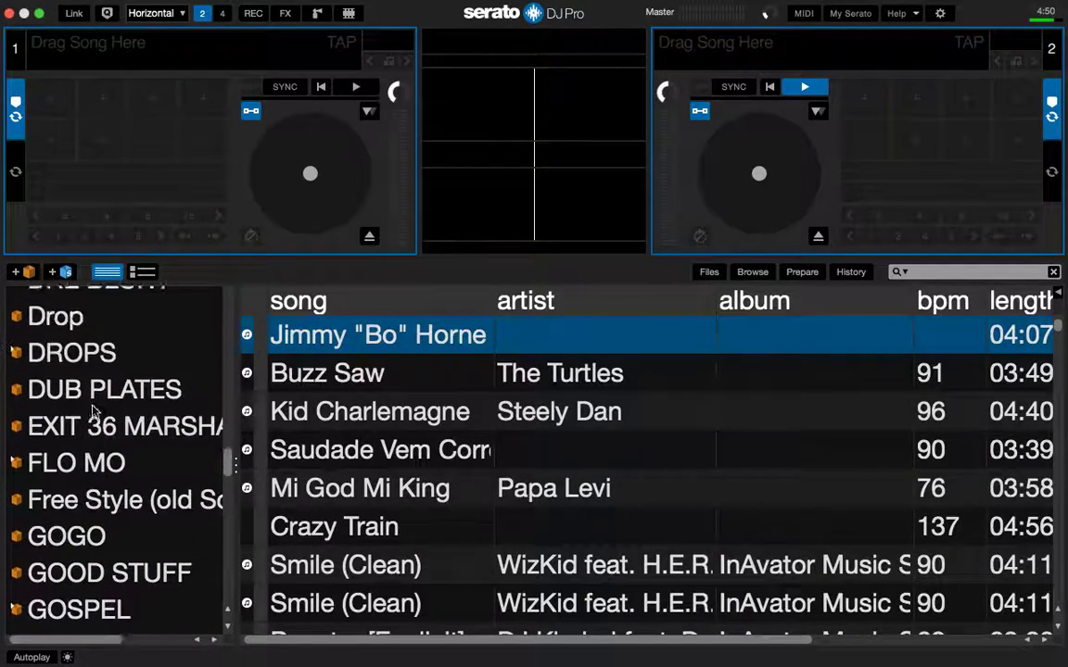
scroll(97, 408, down, 4)
scroll(96, 411, down, 4)
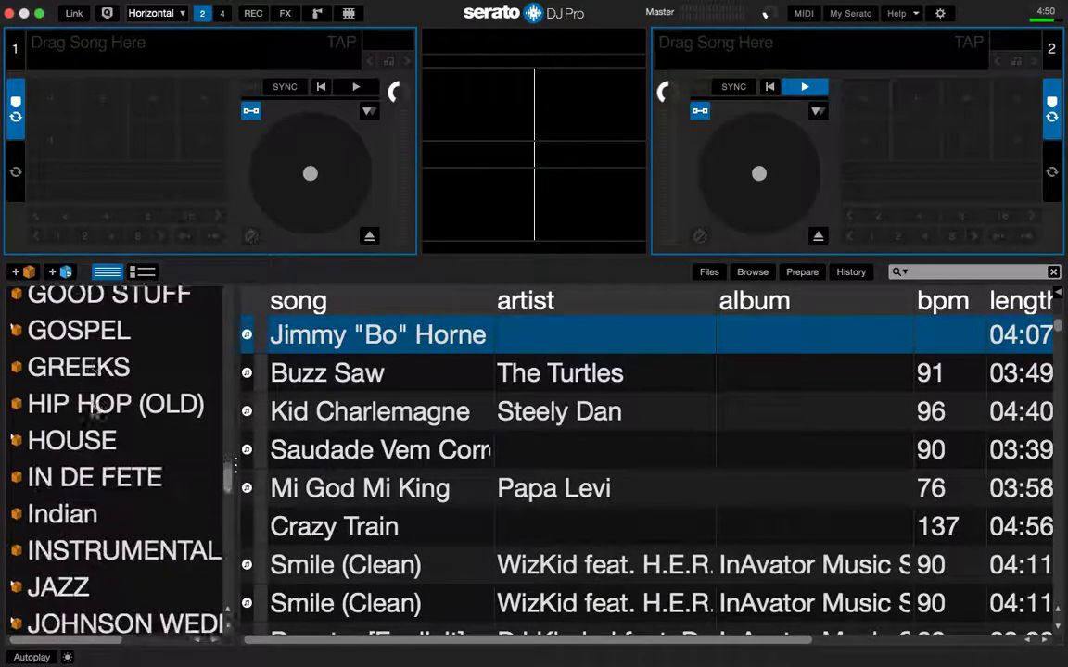
Collapse the 2K20 and 2K18 crates in the crate list so their subcrates are hidden.
scroll(93, 413, up, 10)
scroll(93, 413, up, 12)
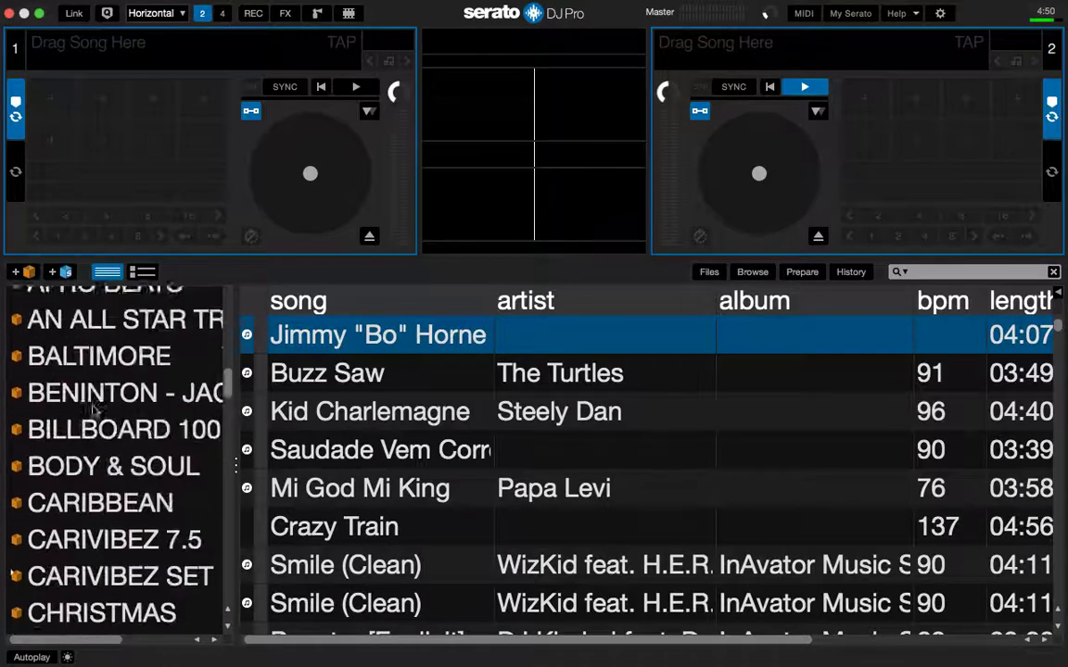
scroll(95, 413, up, 6)
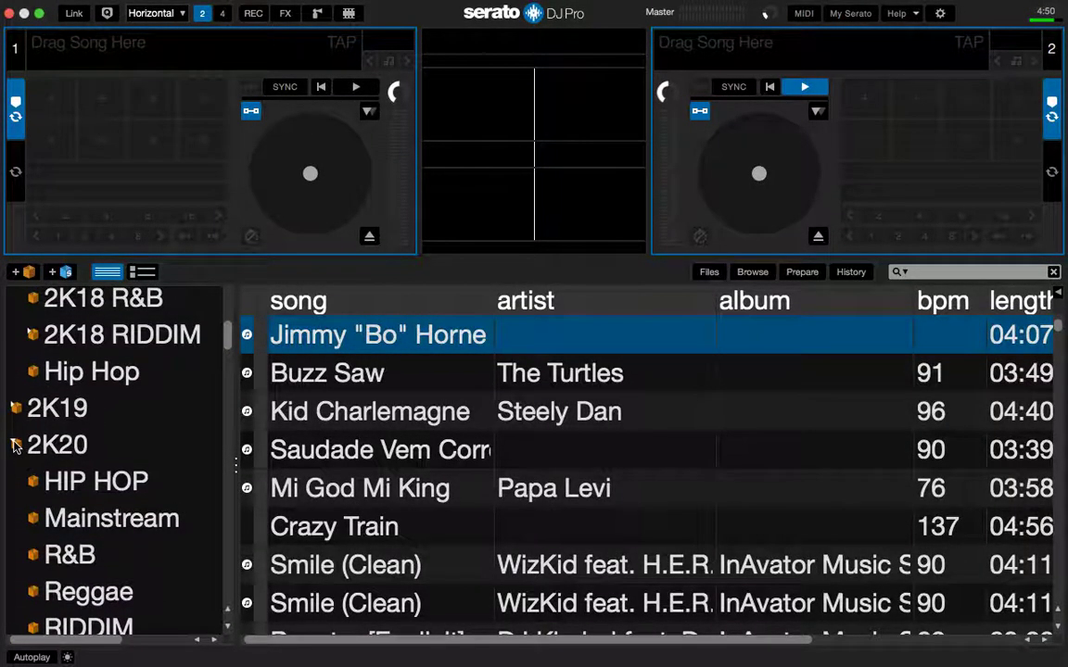
click(15, 445)
scroll(63, 446, up, 4)
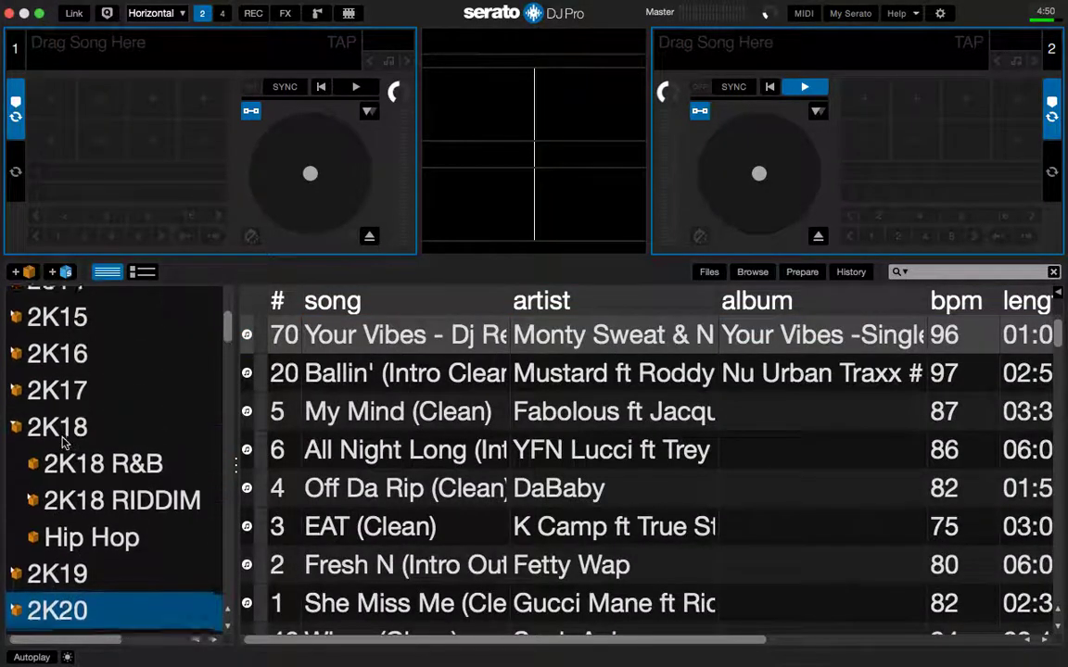
click(15, 429)
Expand the client's wedding crate and review the songs in its CEREMONY, RECEPTION and REQUEST subcrates, returning to CEREMONY.
scroll(81, 526, down, 15)
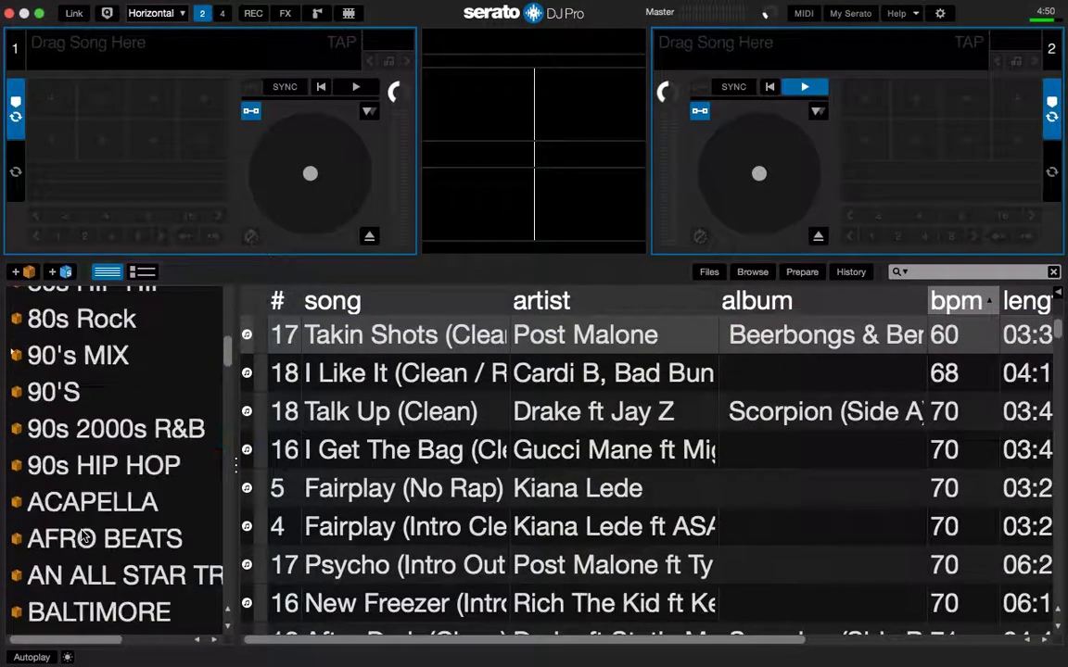
scroll(81, 535, down, 15)
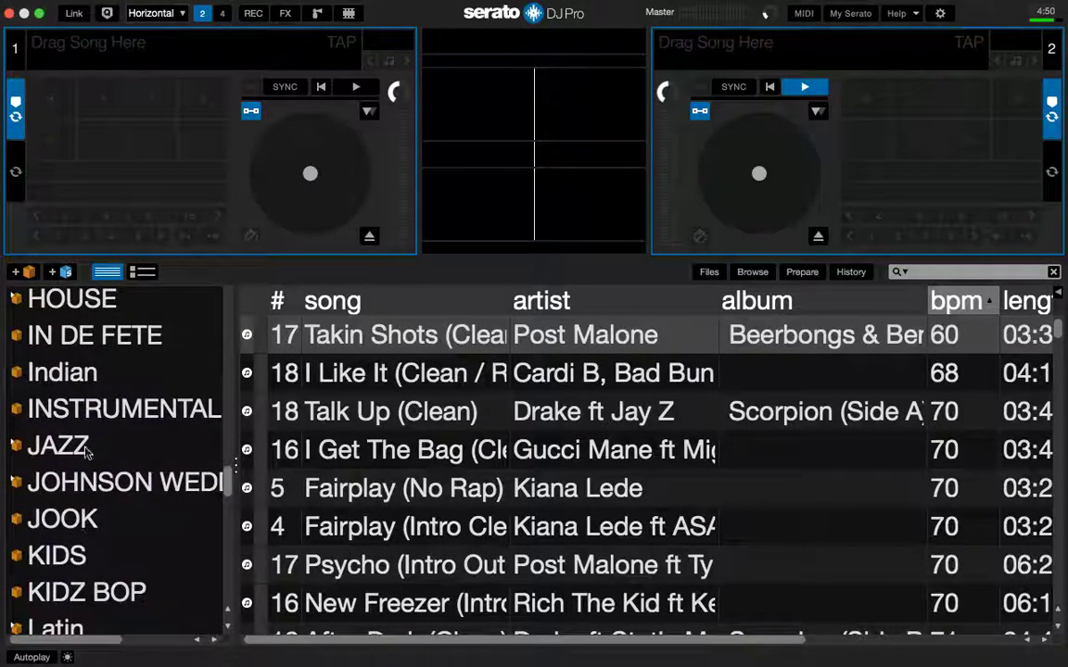
click(19, 486)
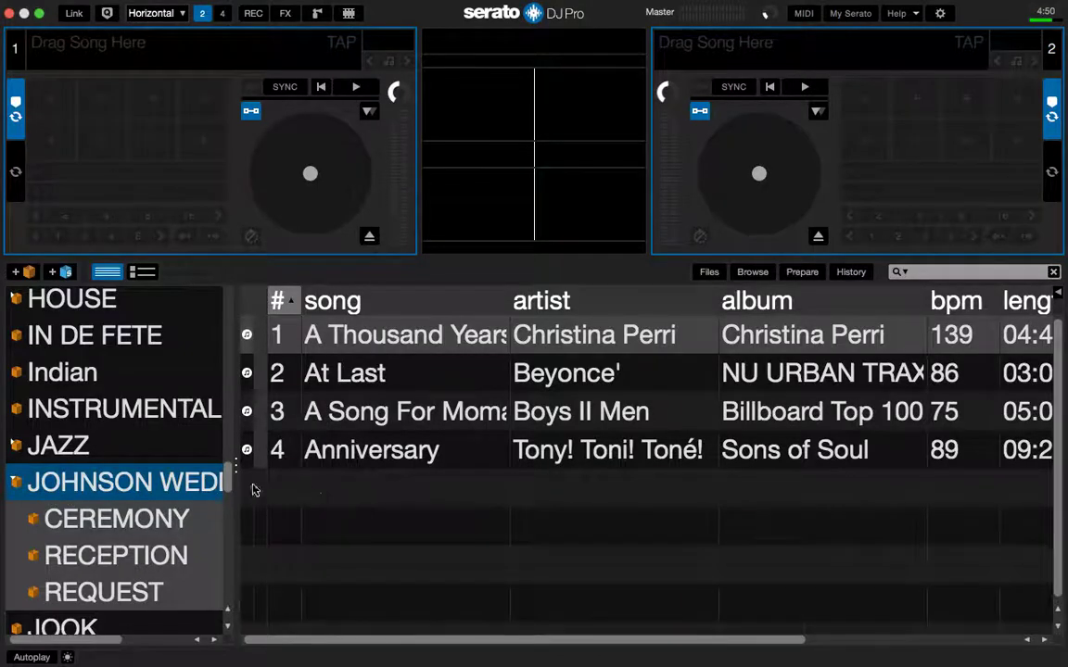
click(111, 521)
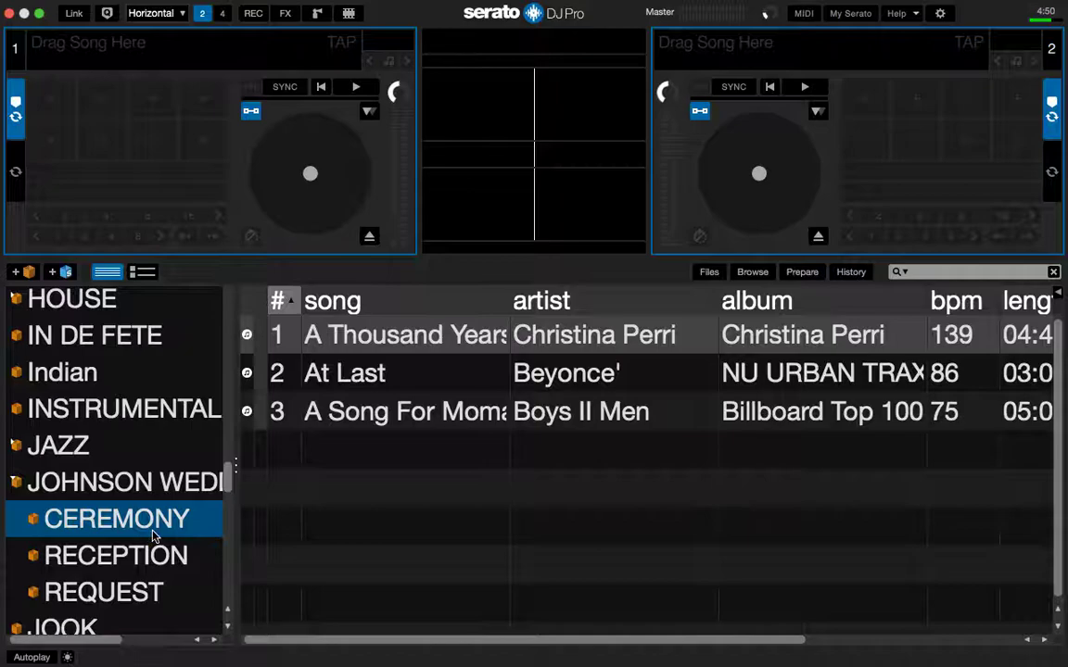
click(132, 554)
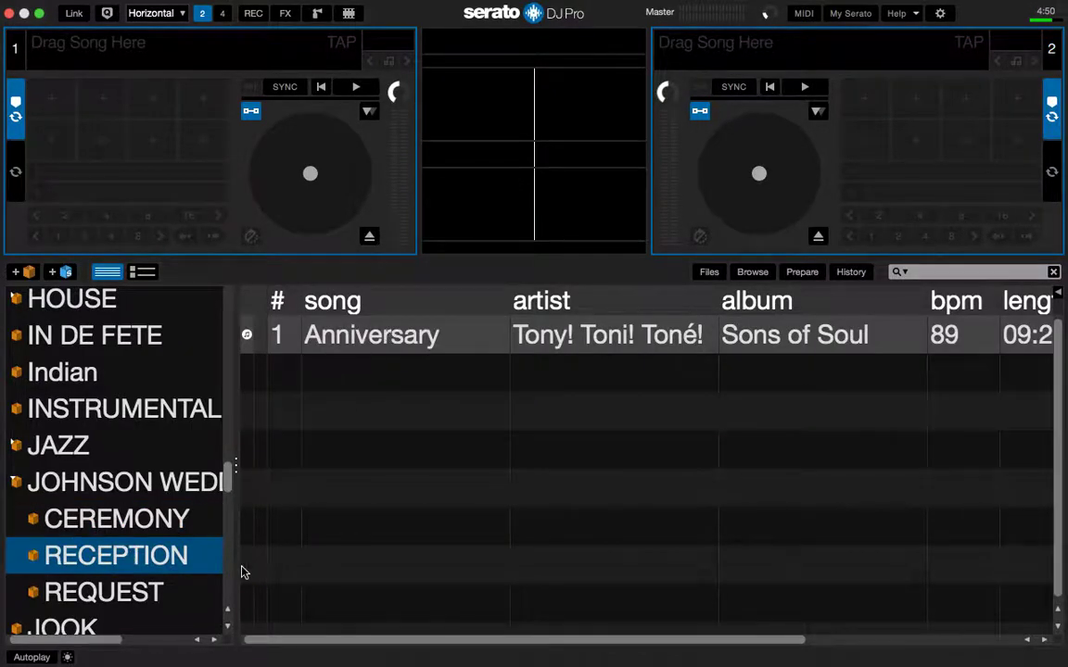
click(116, 595)
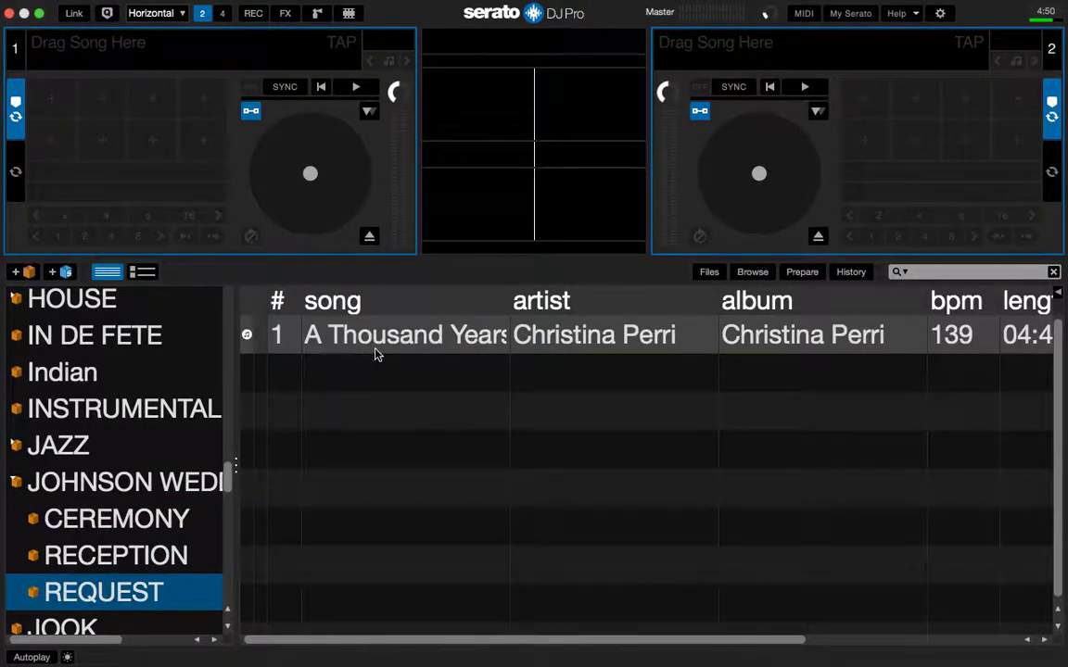
click(117, 515)
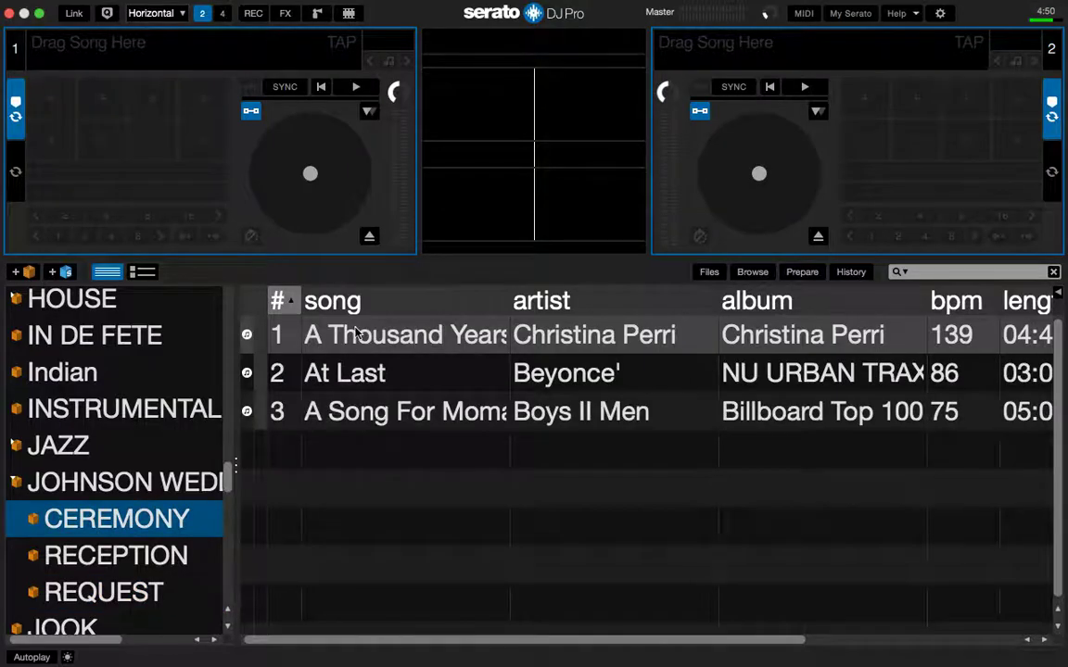